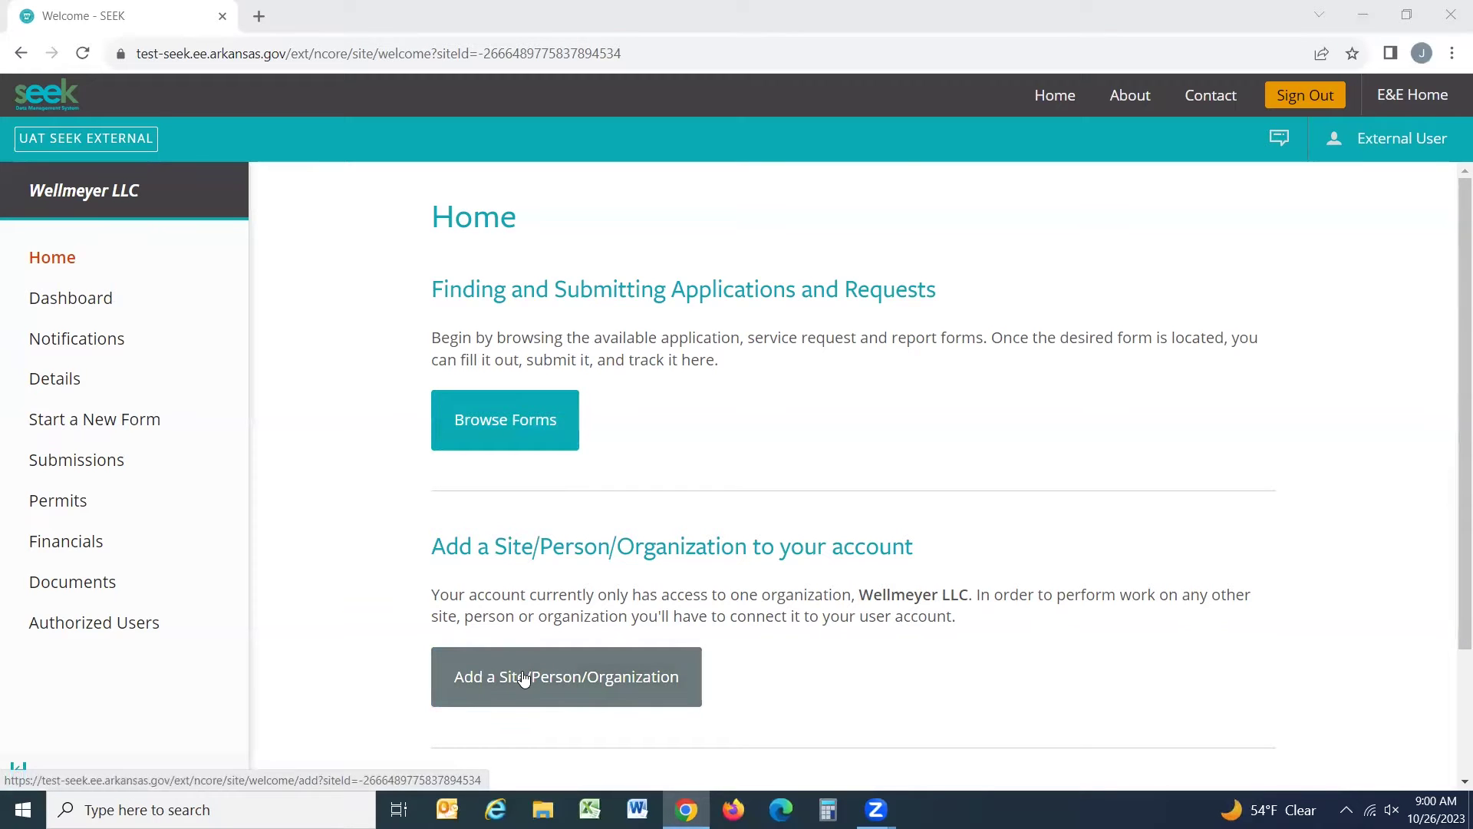
Browse the dashboard's Upcoming, To Be Signed and In Process item lists.
click(71, 297)
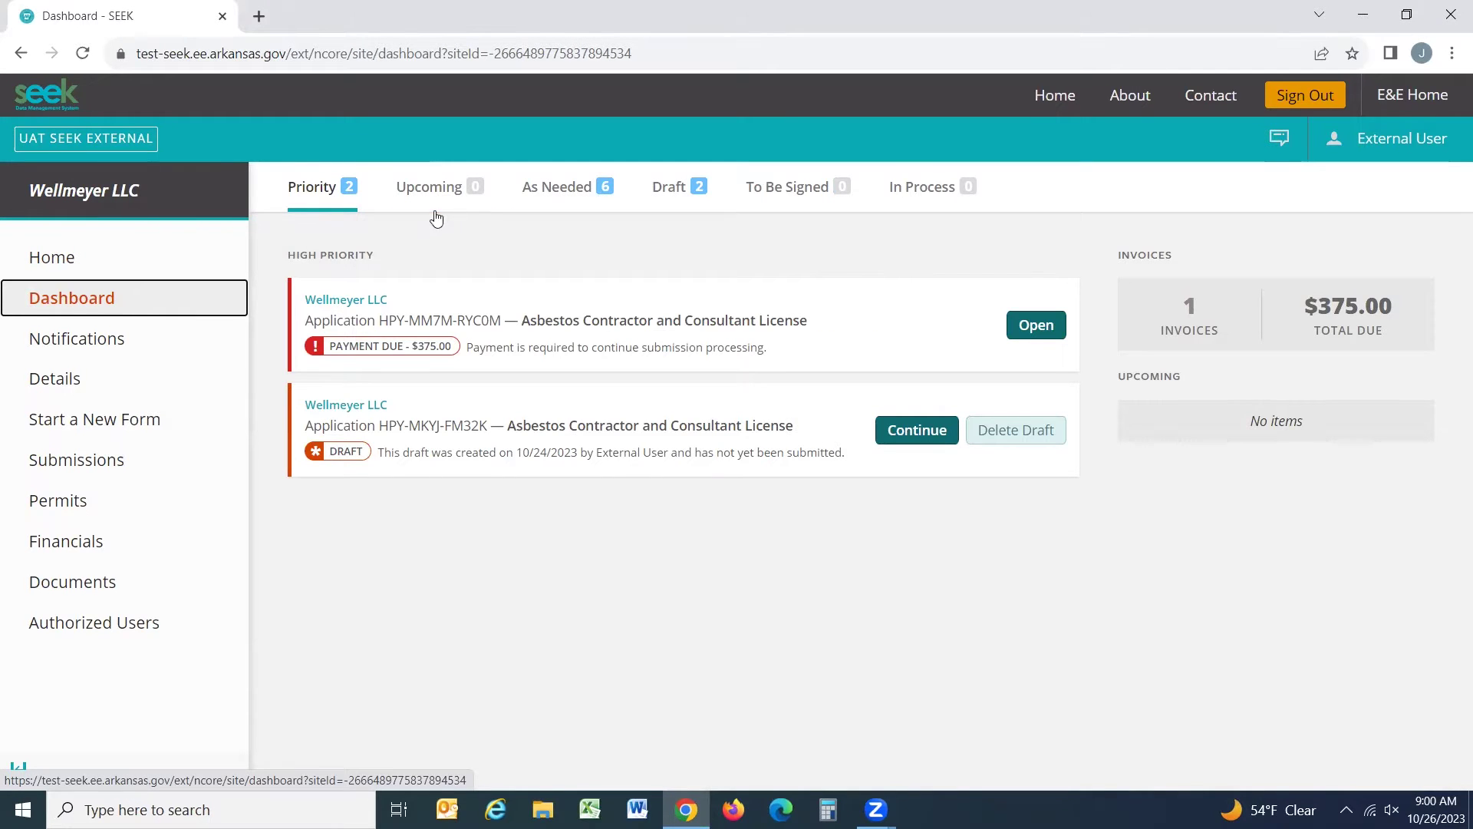
click(429, 187)
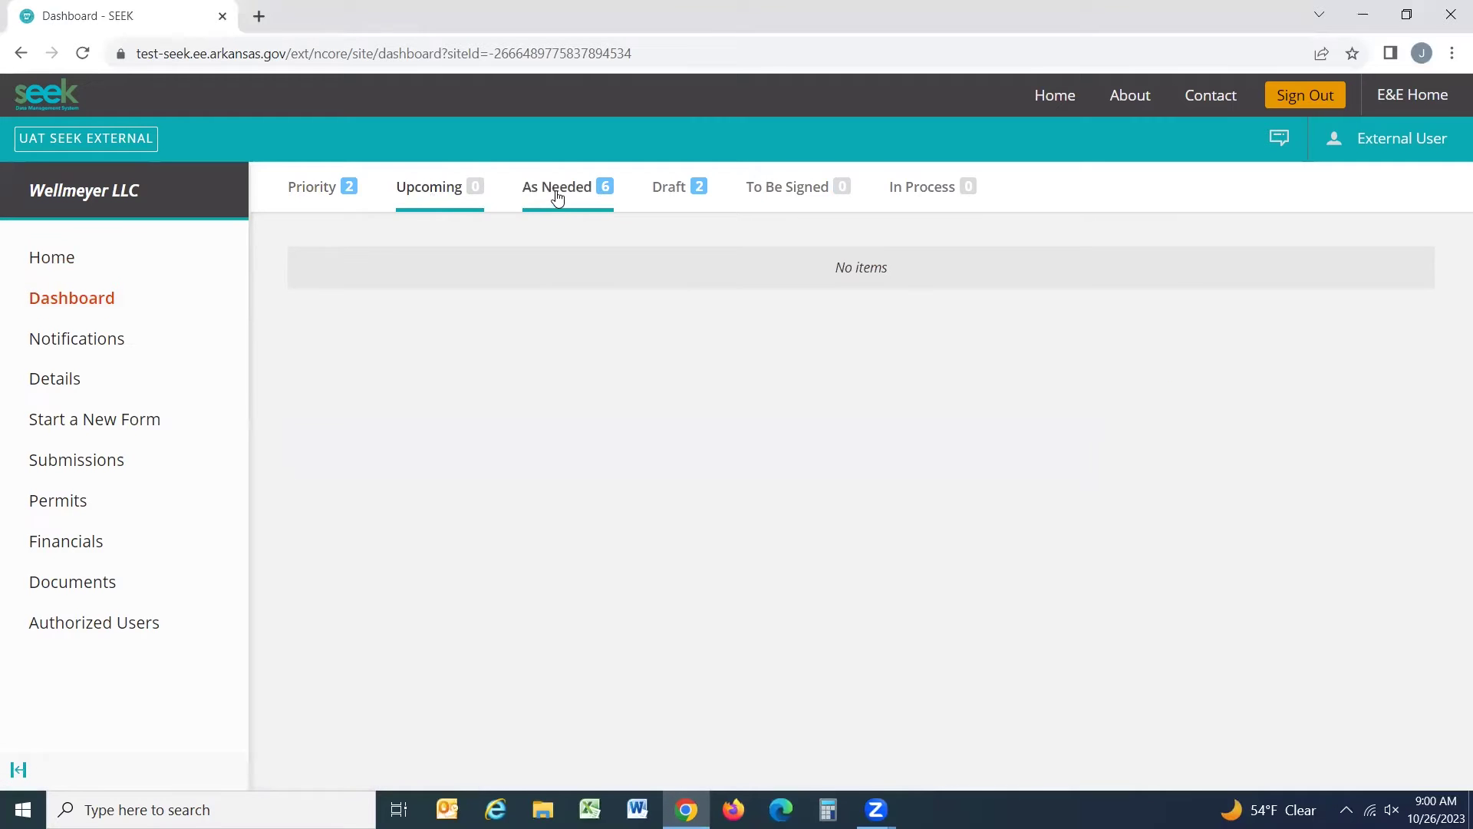
click(795, 191)
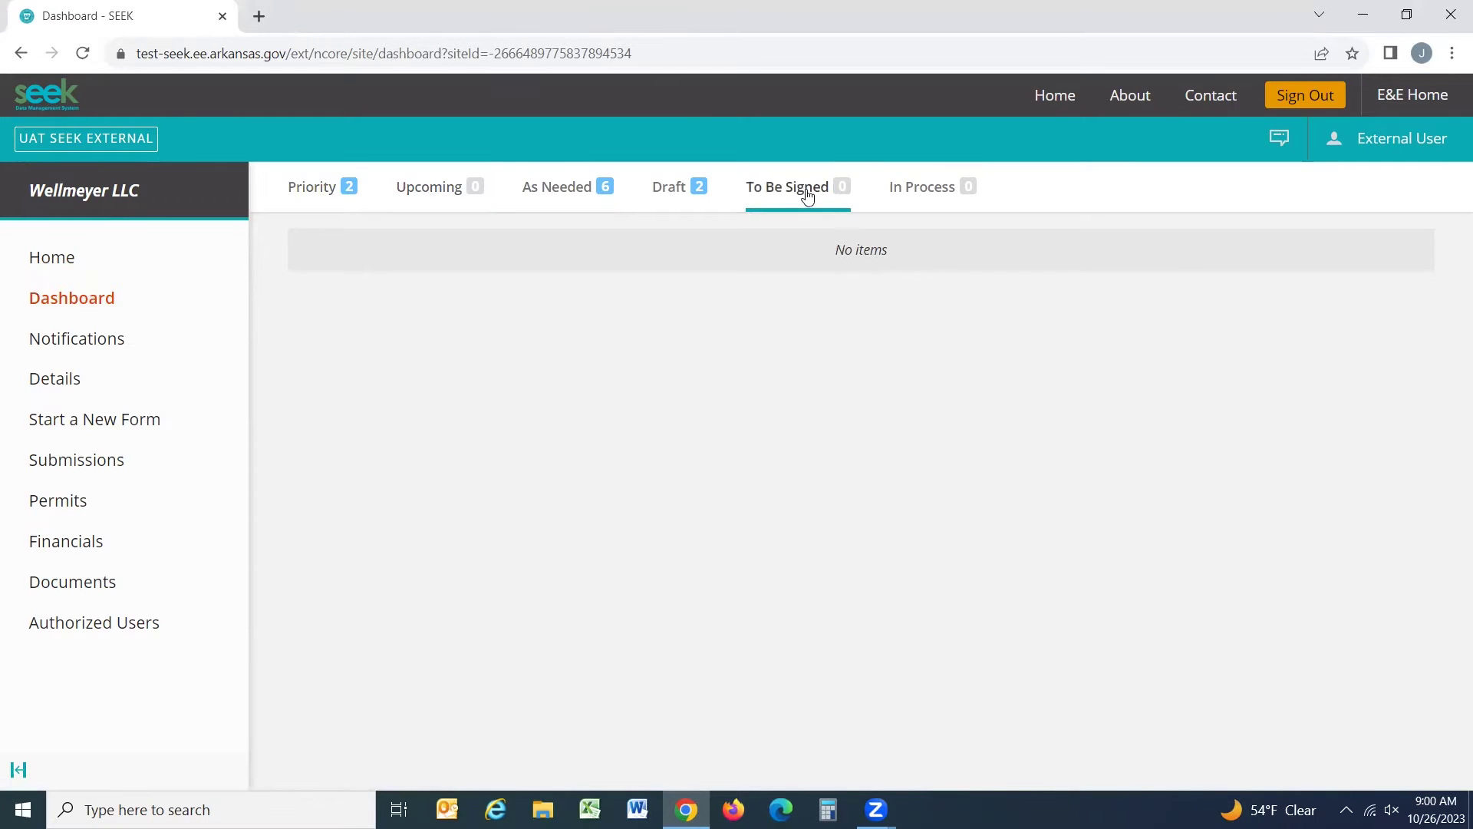
click(936, 194)
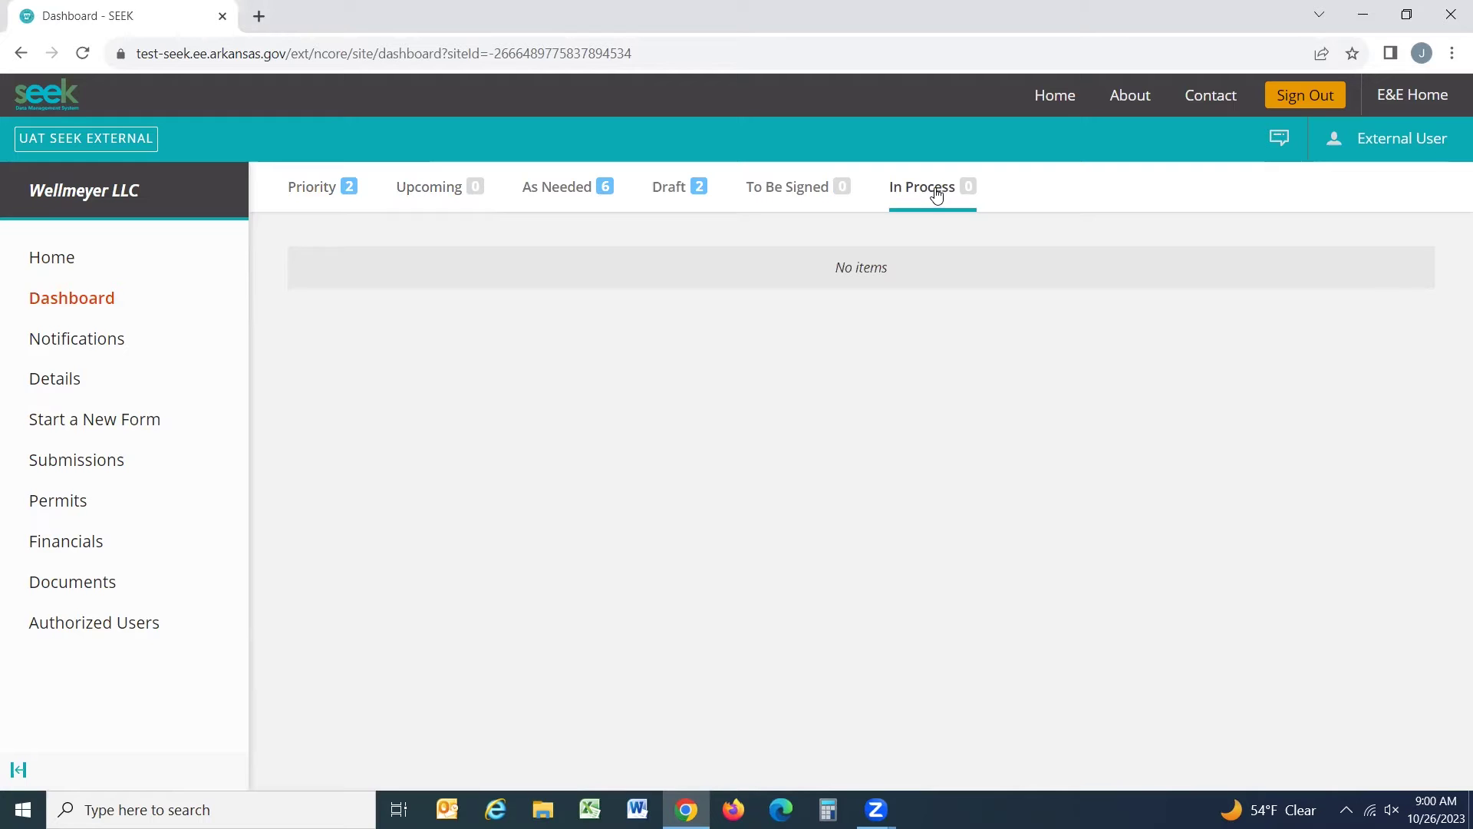
Read the Submission Status Change Notification, leaving three notifications unread.
click(74, 341)
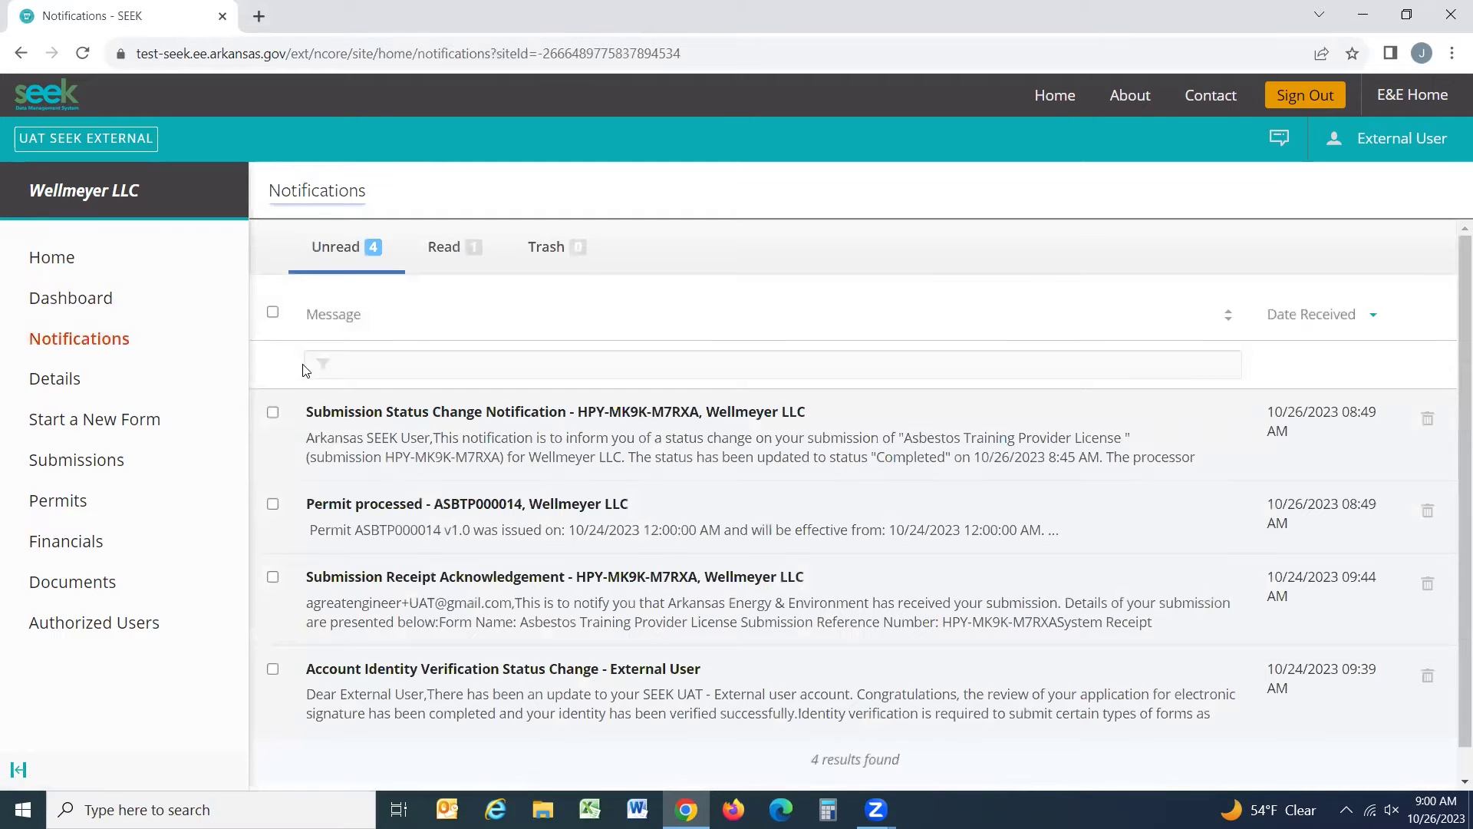
click(431, 426)
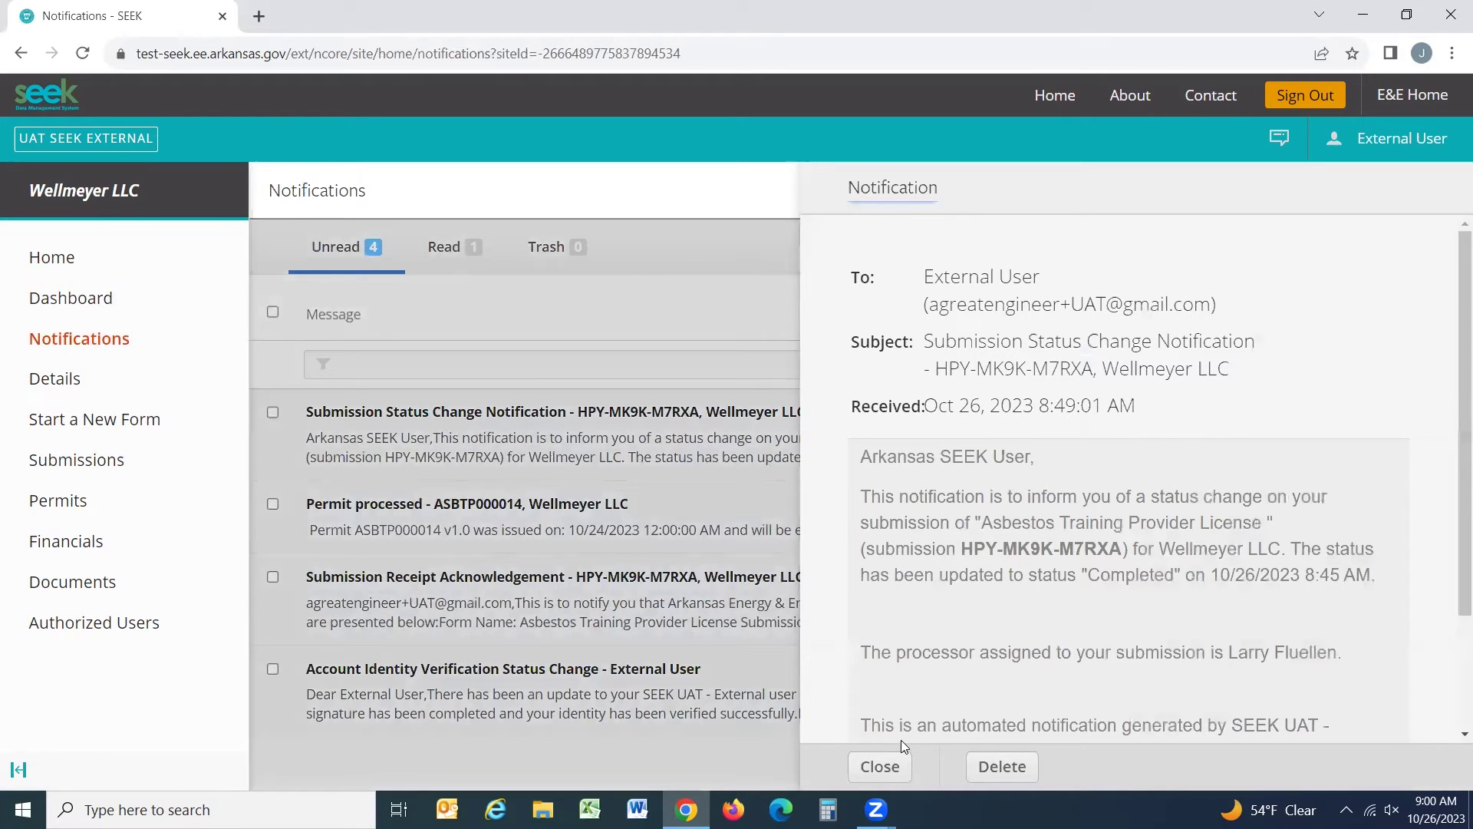
click(879, 766)
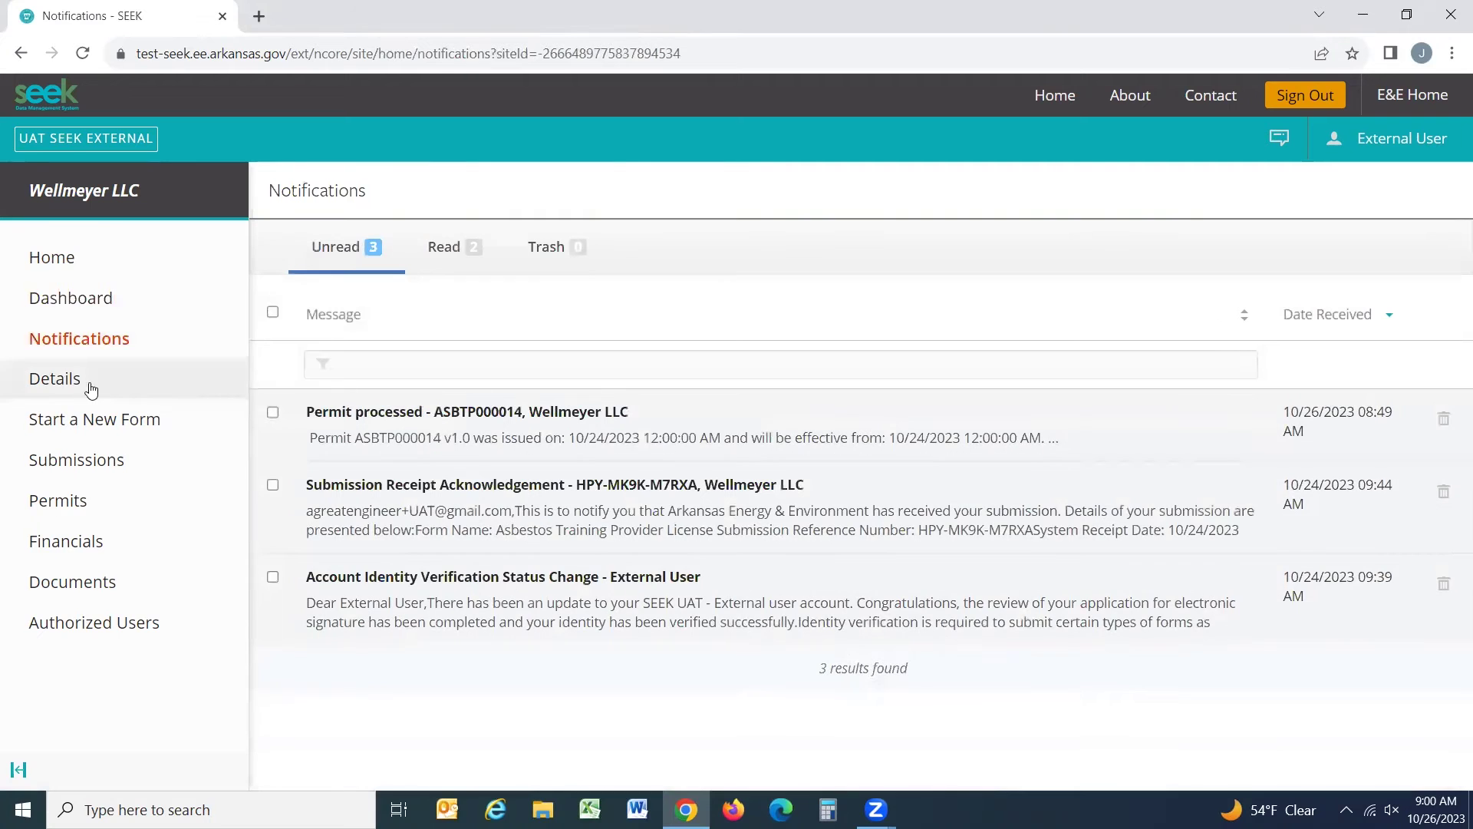
Review Wellmeyer LLC's details, site plan map, contacts and empty relations, then go to Start New Form.
click(66, 383)
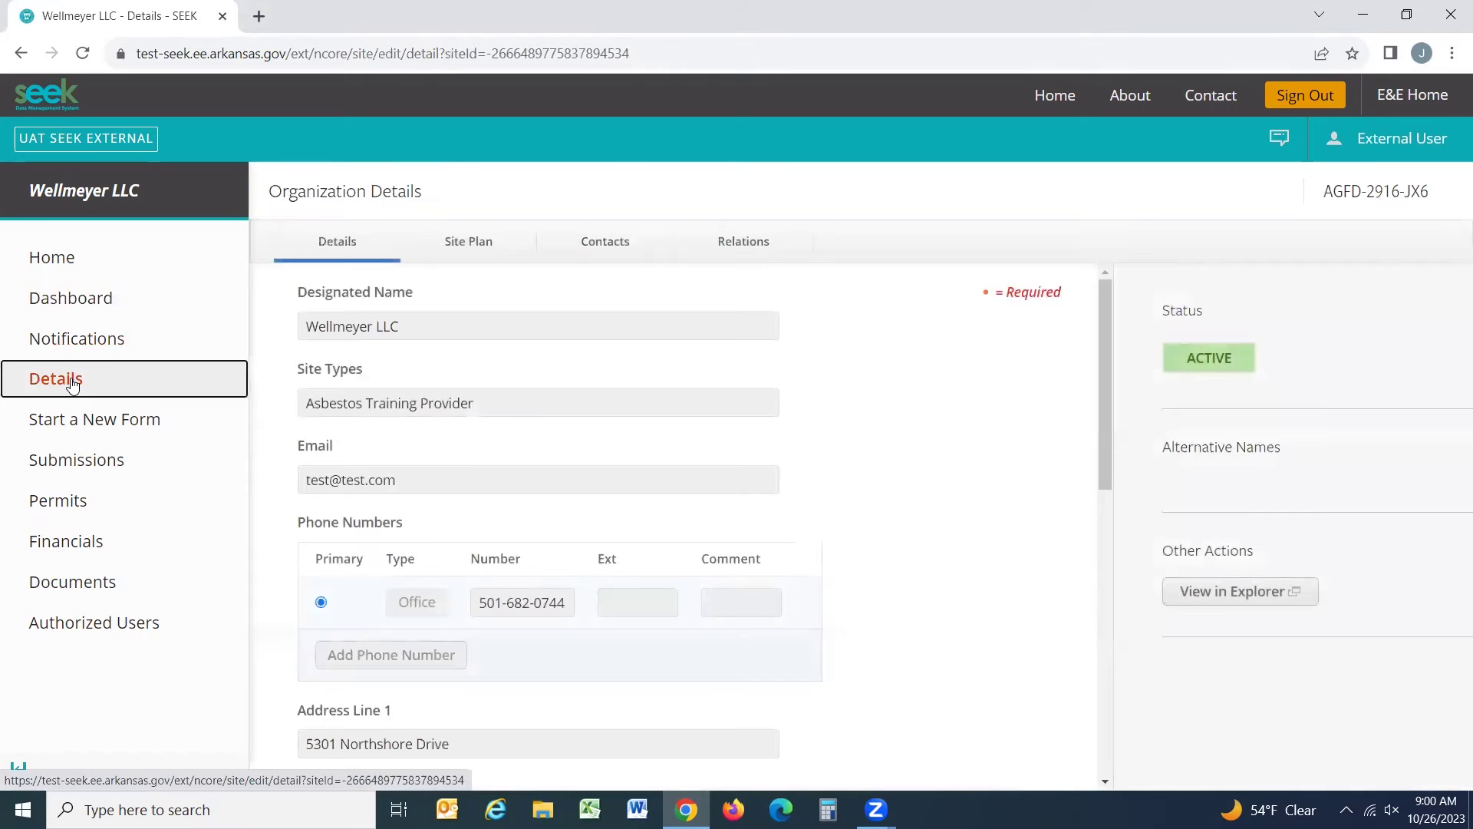
scroll(576, 519, down, 5)
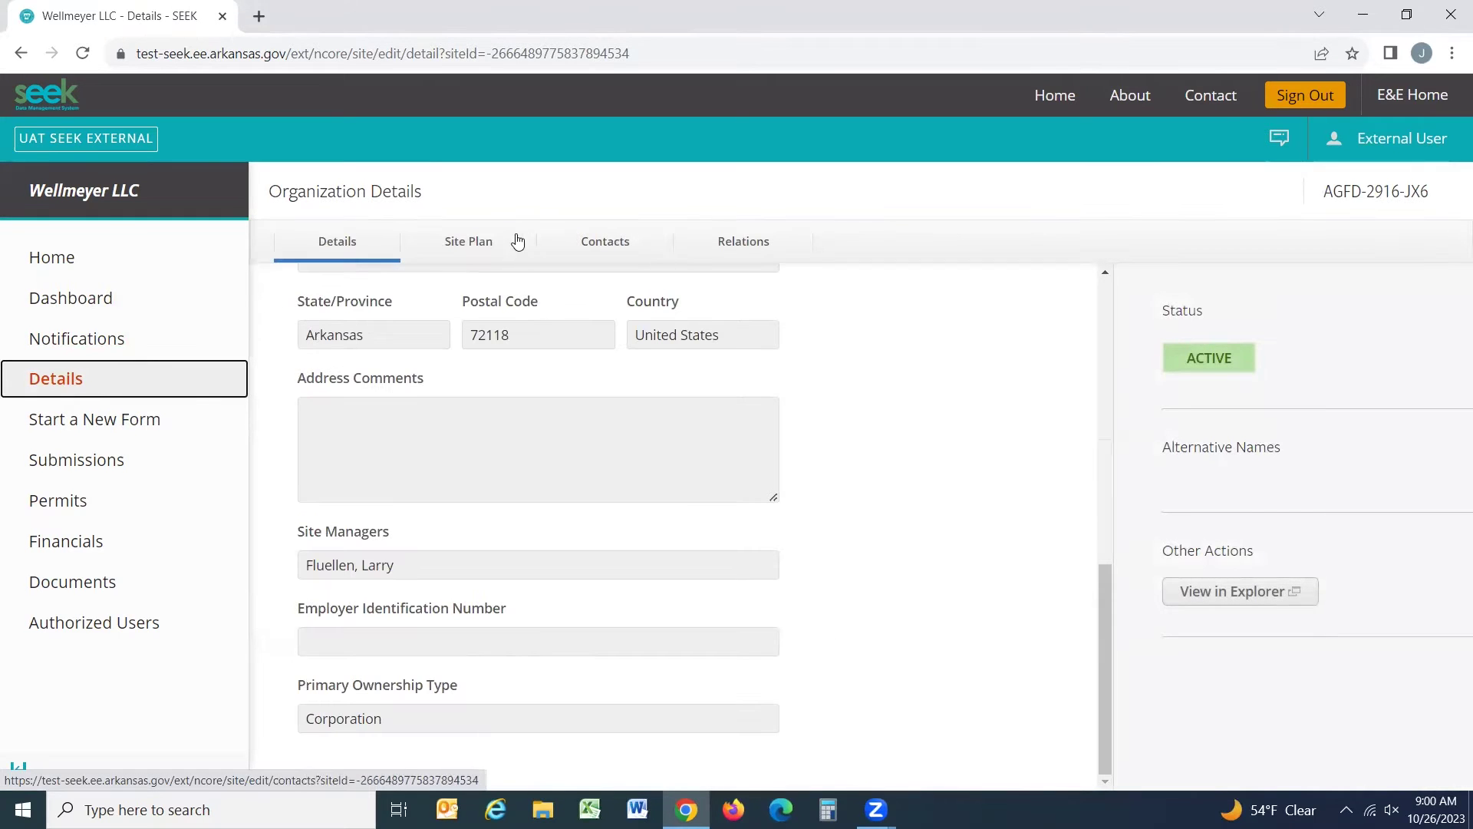
click(469, 243)
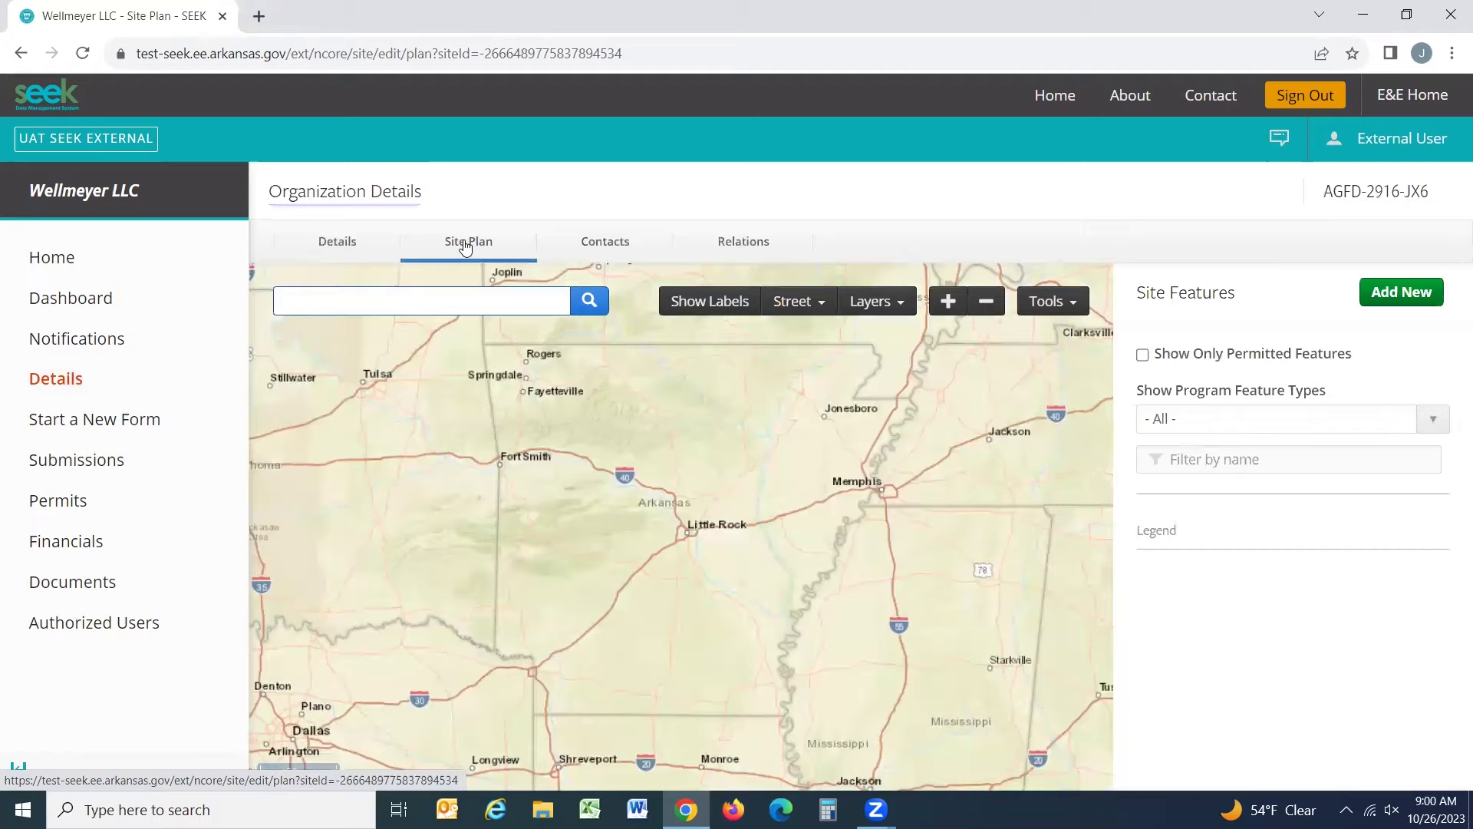
click(620, 242)
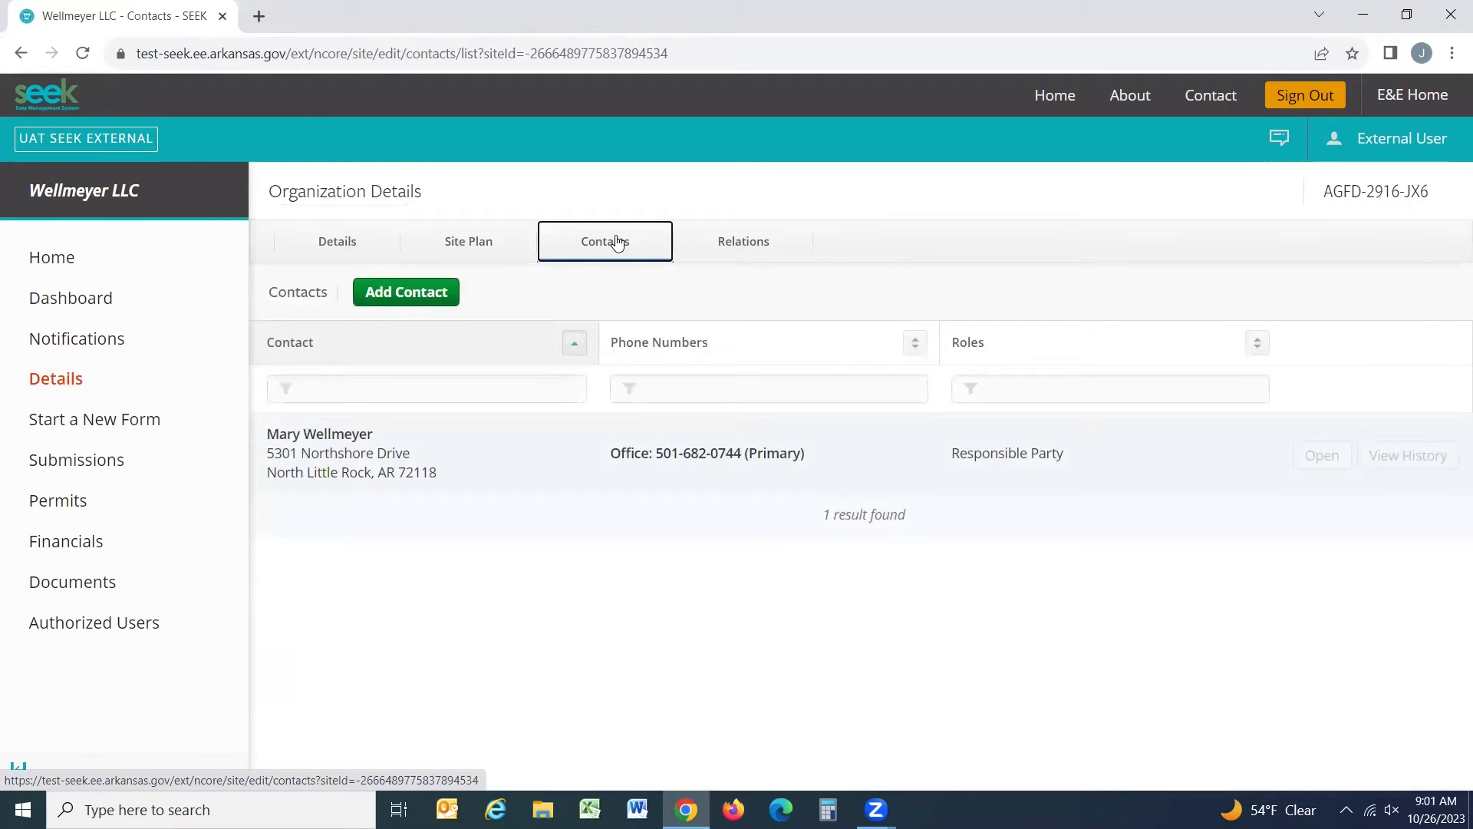
click(727, 248)
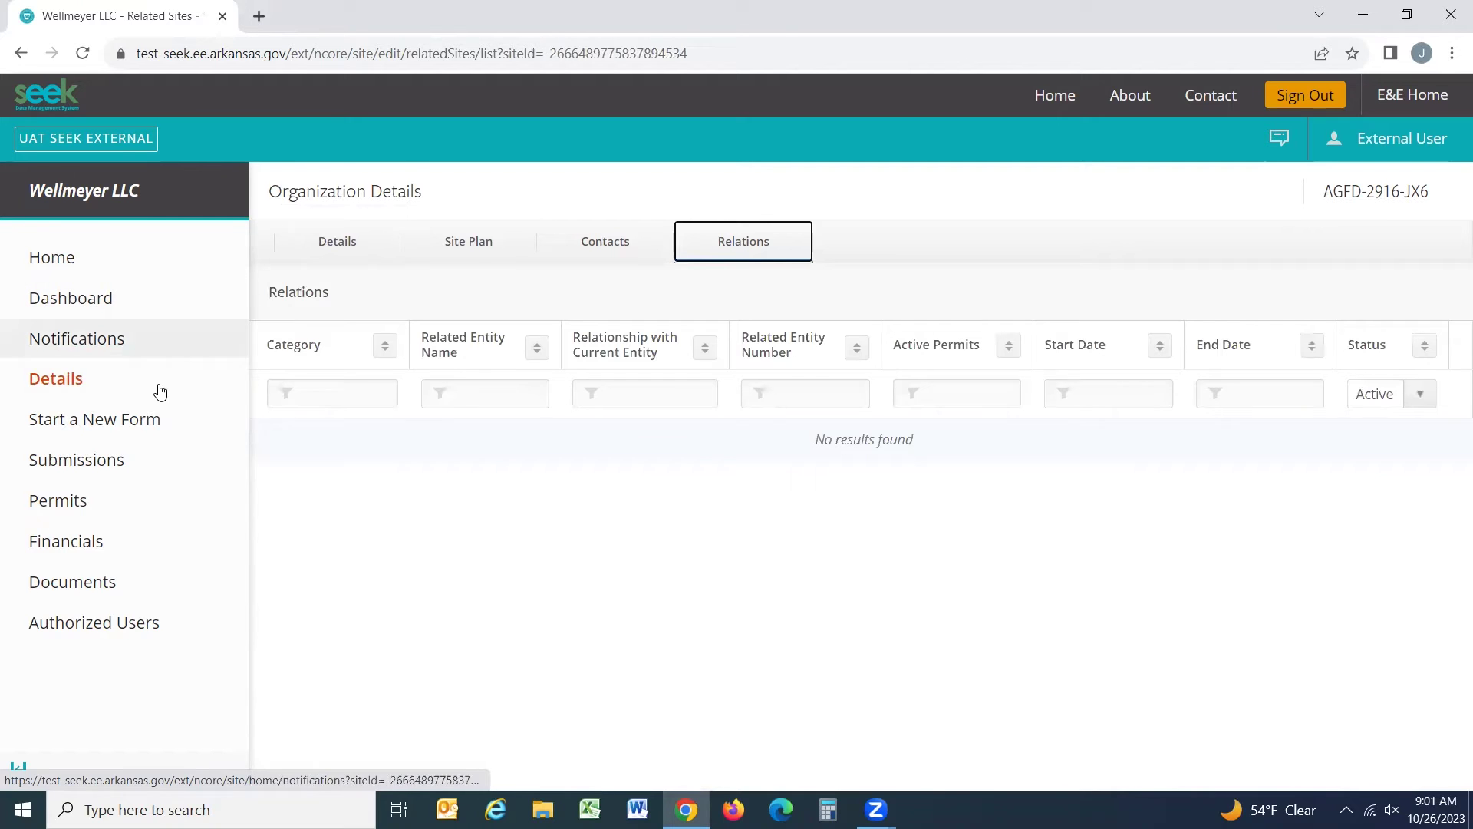
click(101, 419)
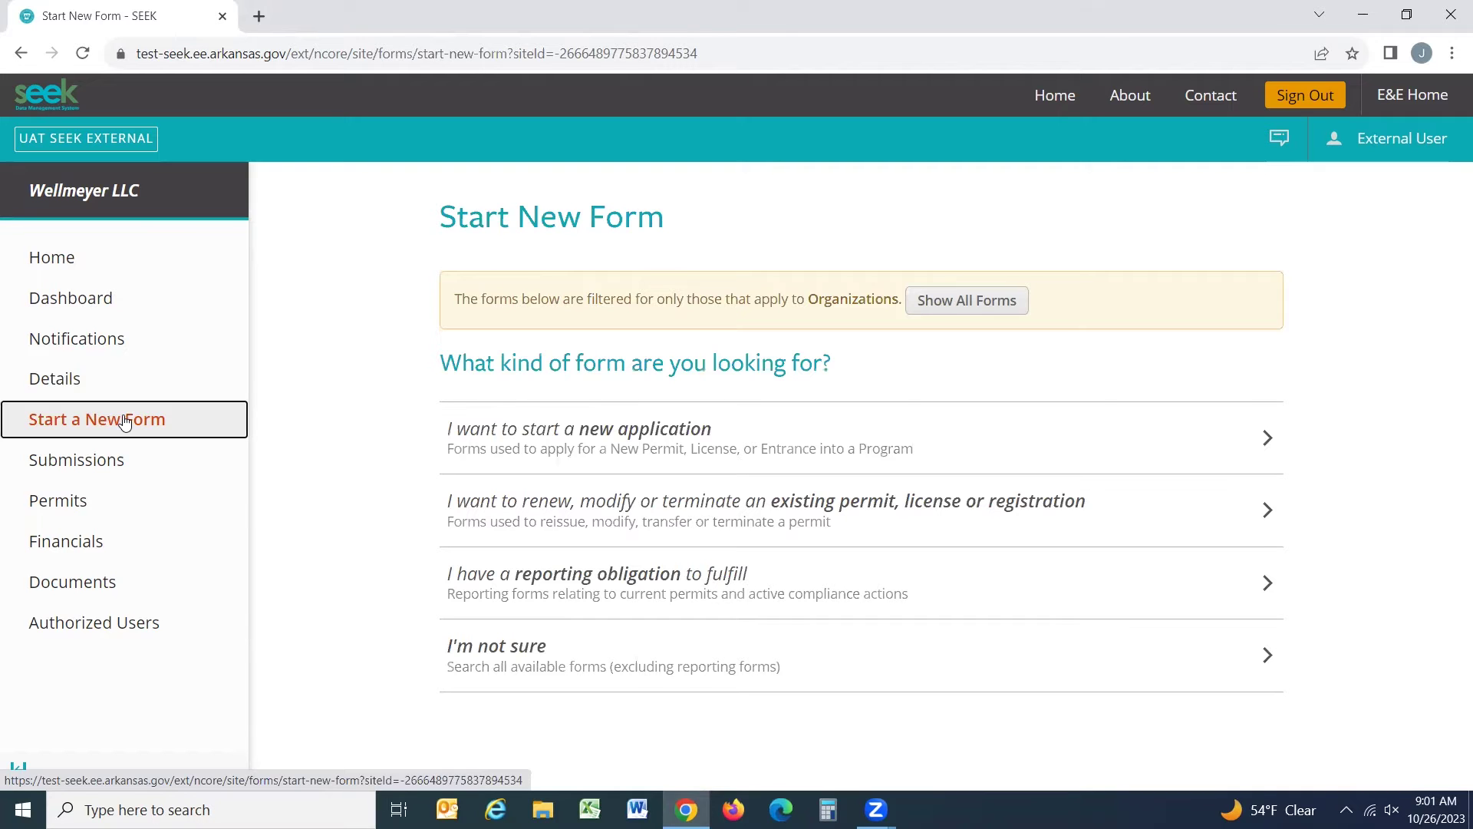
Browse the submissions list, then view the in-effect permit ASBTP000014 v1.0 summary.
click(77, 462)
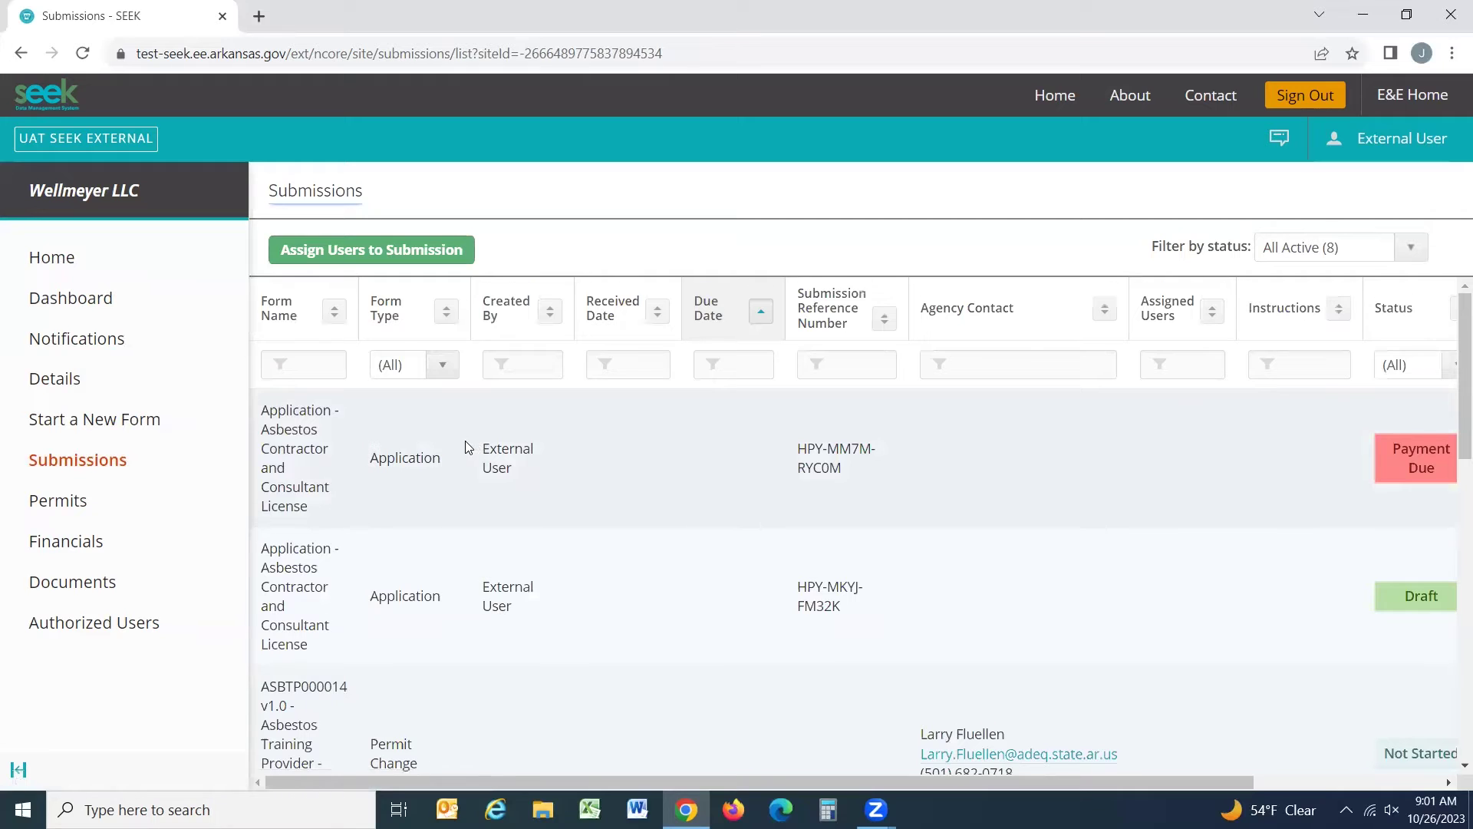
scroll(465, 441, down, 3)
scroll(448, 437, down, 3)
scroll(448, 438, down, 3)
scroll(447, 438, down, 2)
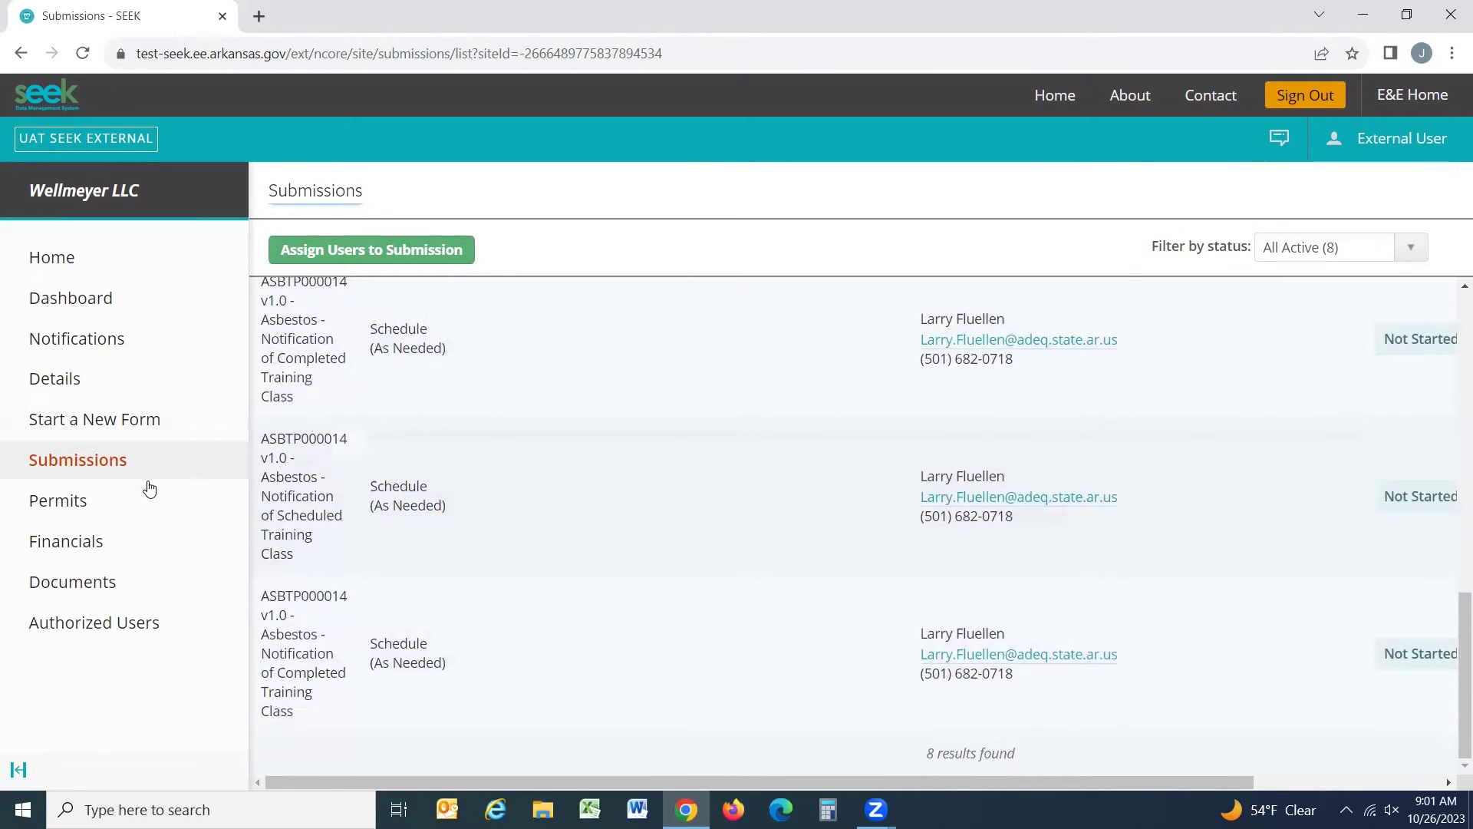
click(72, 502)
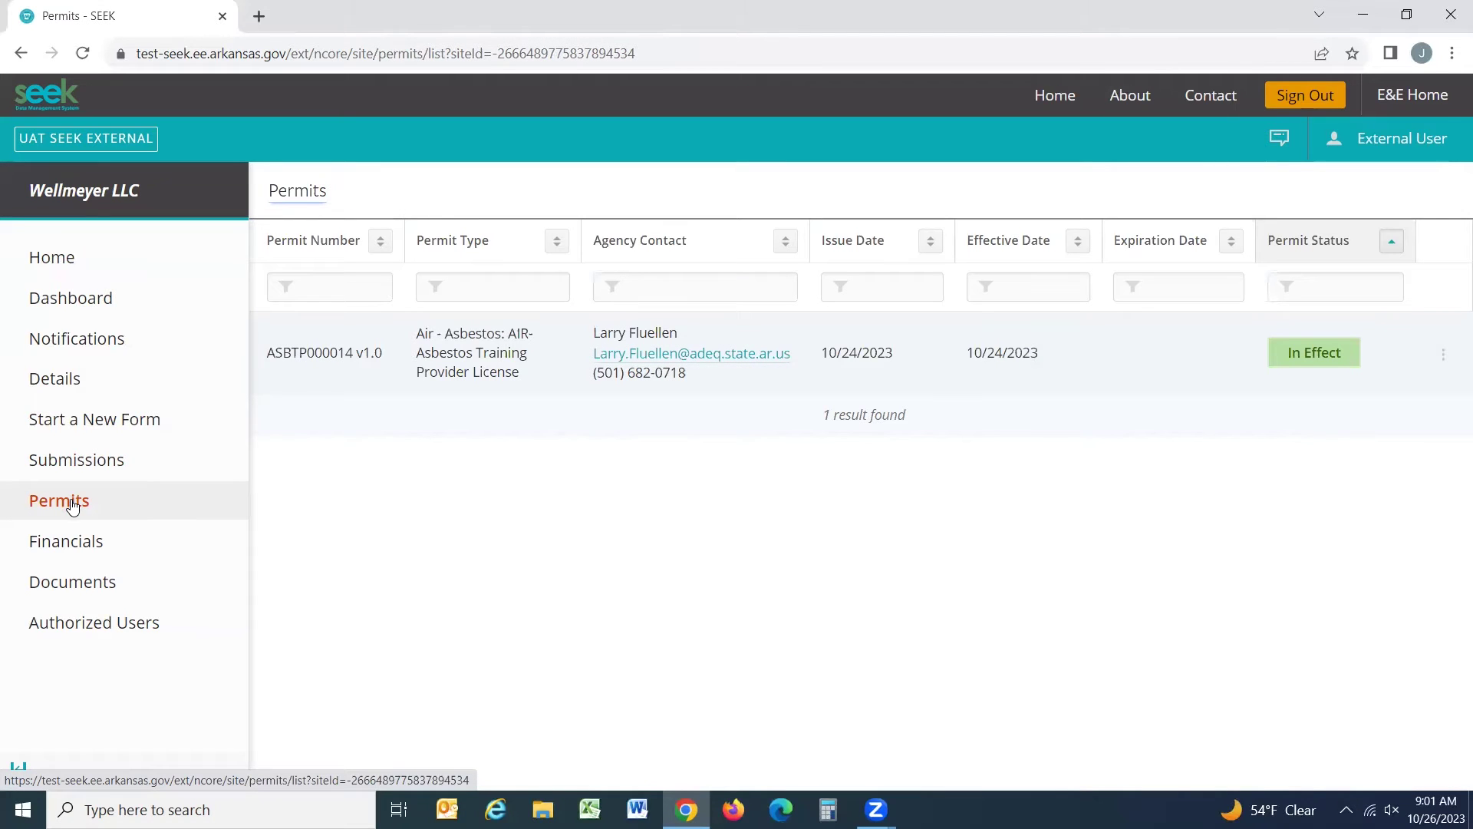
click(1444, 357)
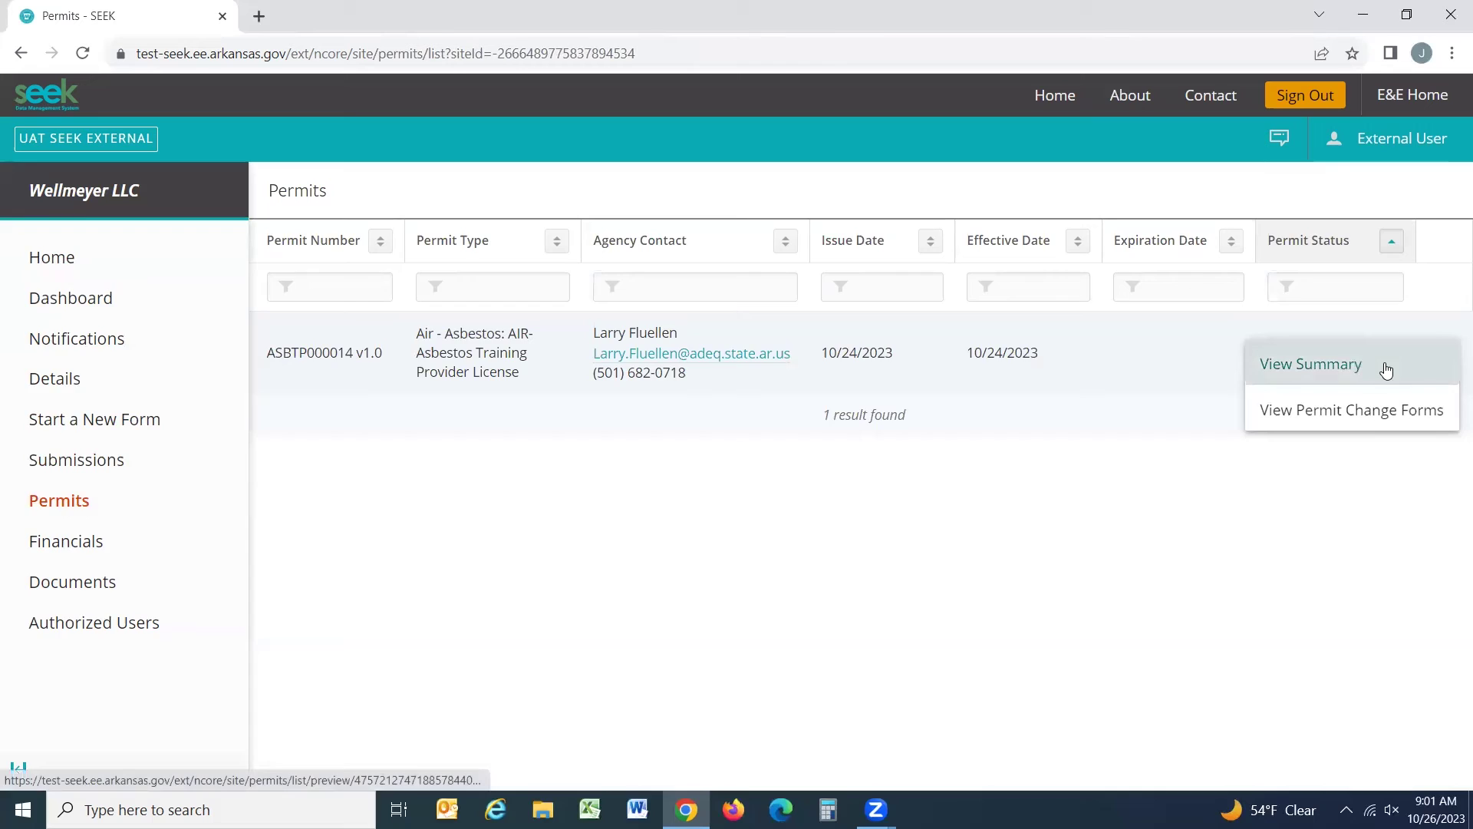
click(1336, 366)
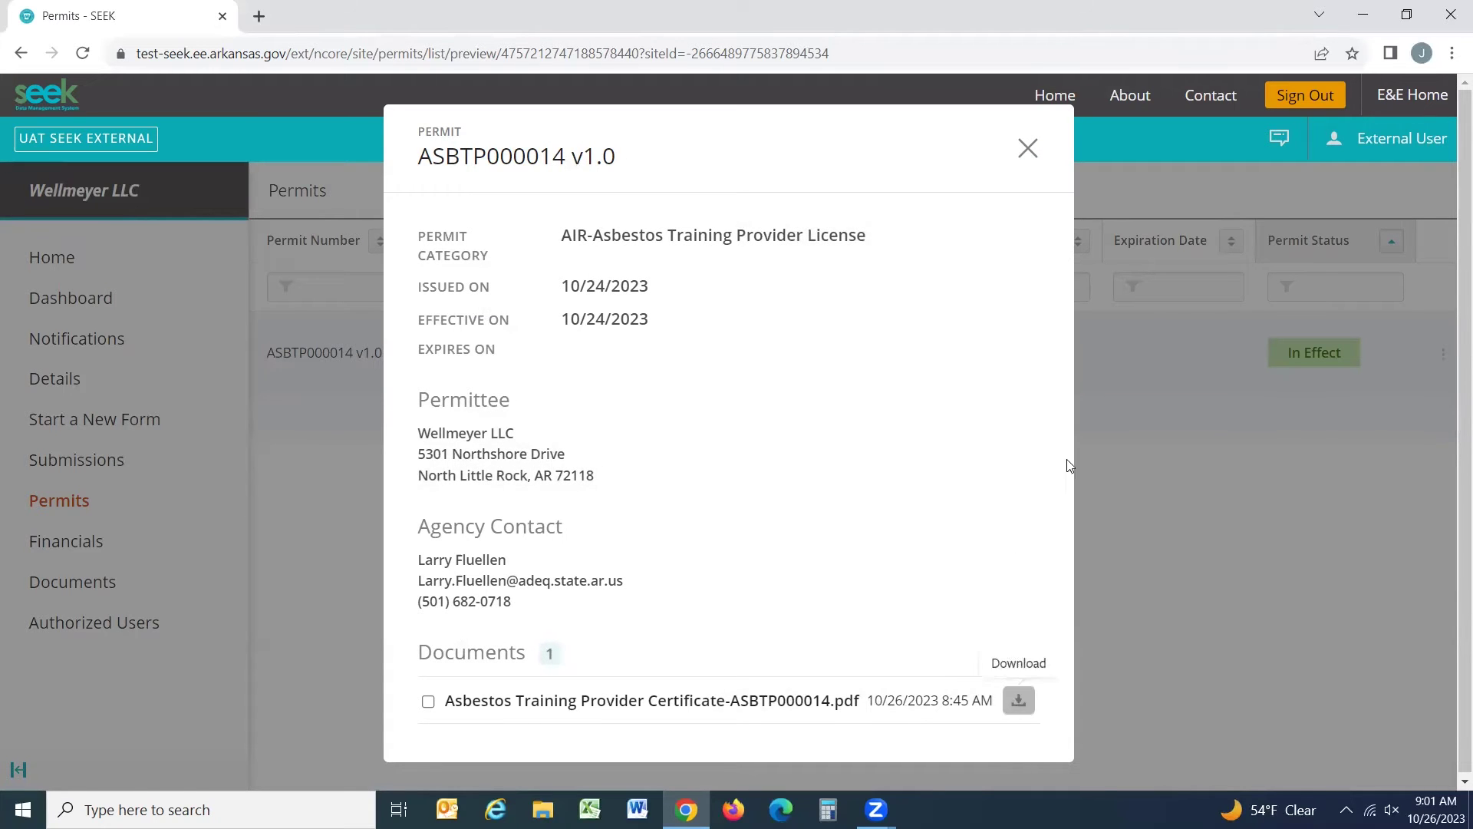
click(1029, 146)
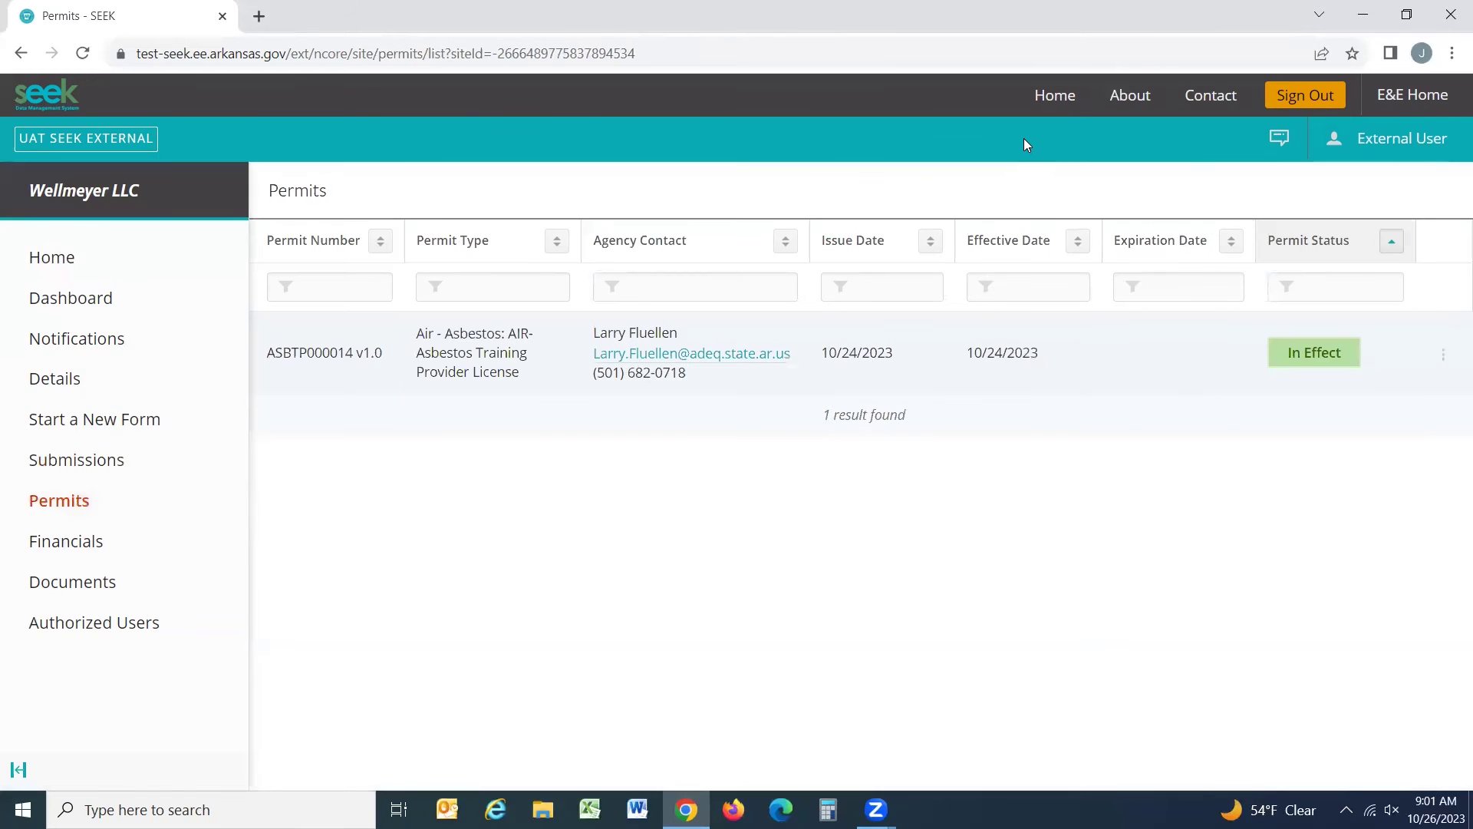
Review the $375.00 contractor license fee charge and preview the training provider certificate PDF.
click(68, 542)
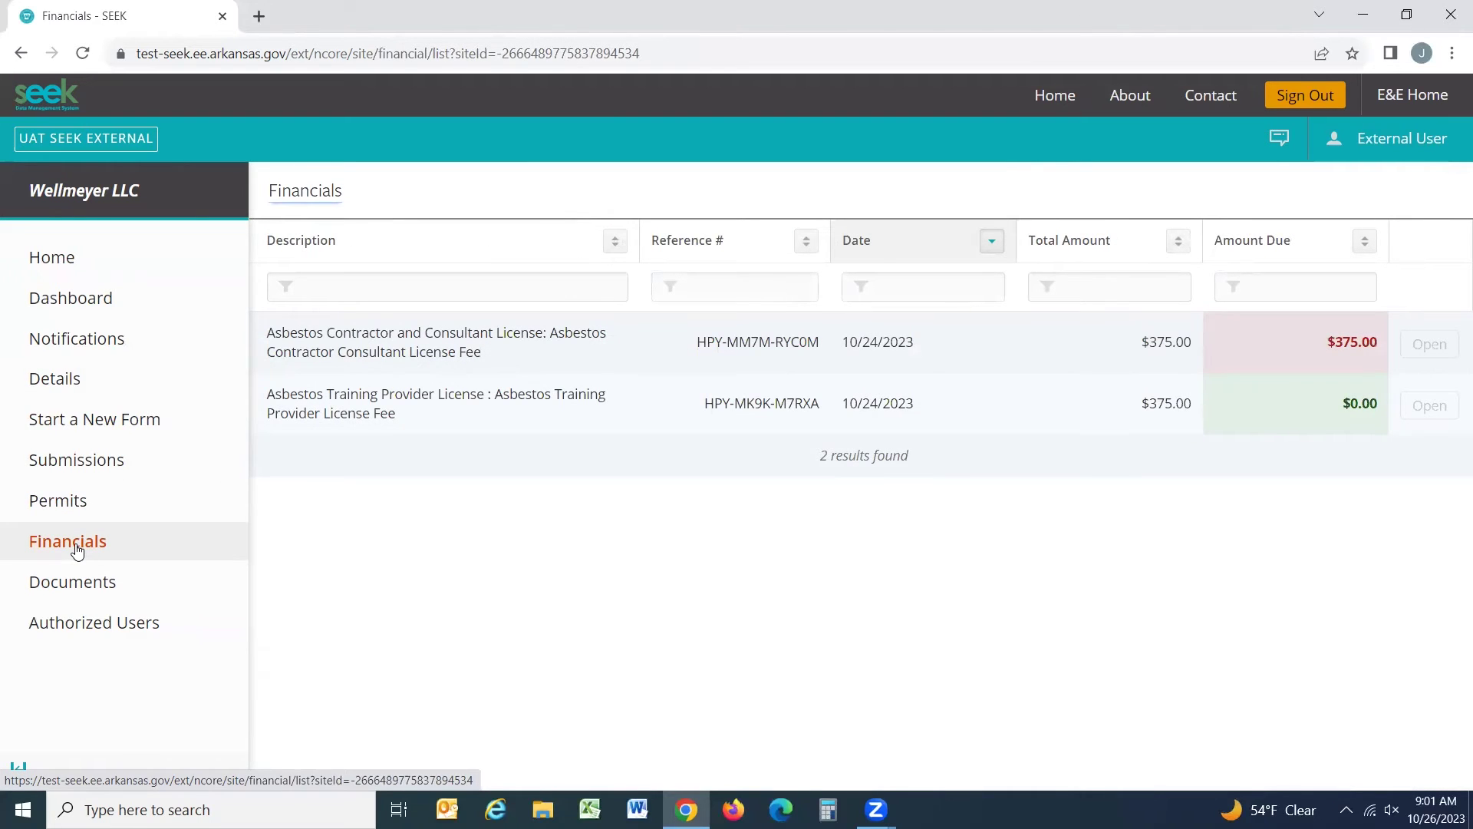
click(1429, 343)
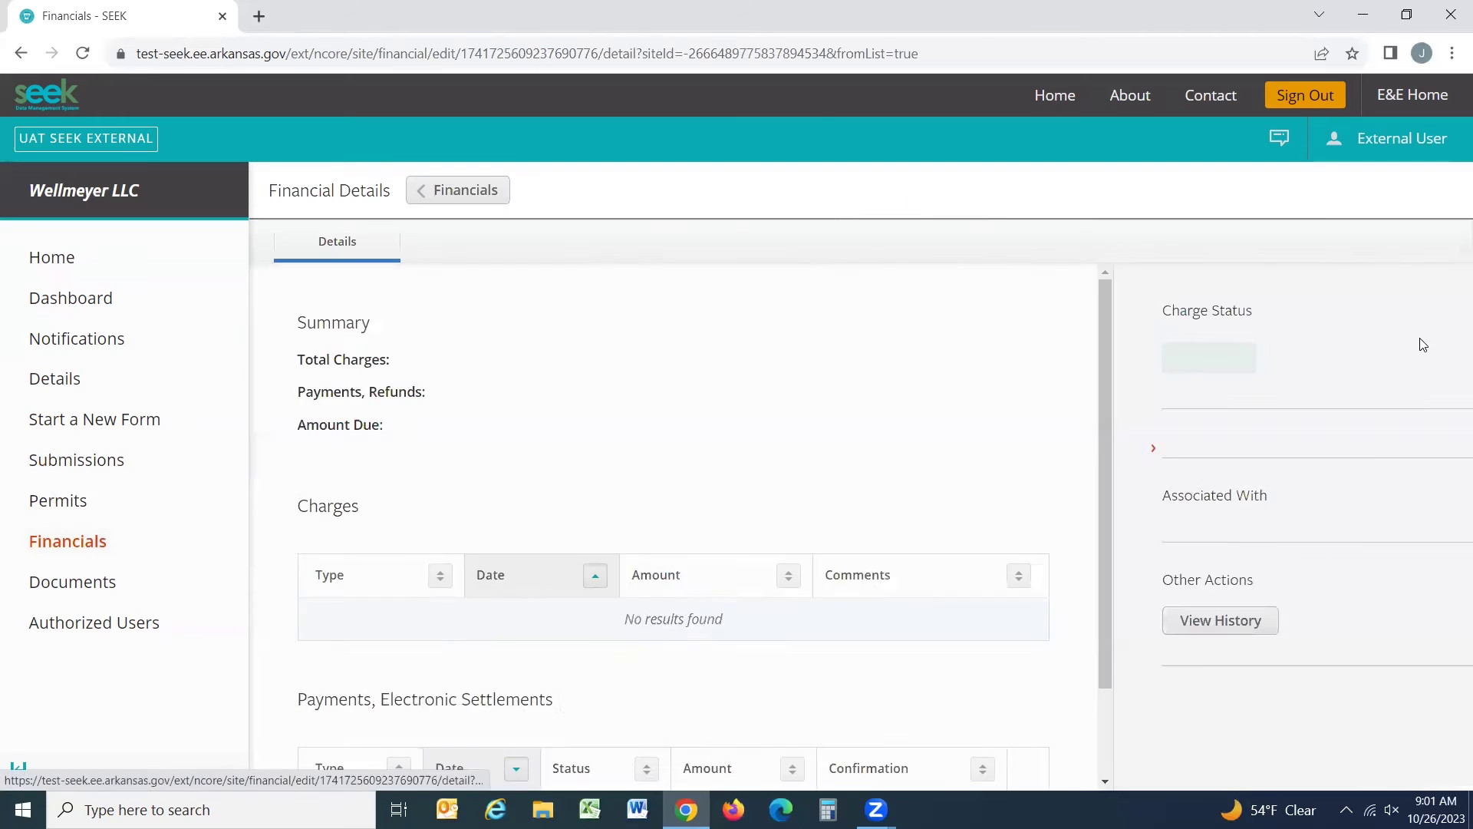
scroll(484, 478, down, 1)
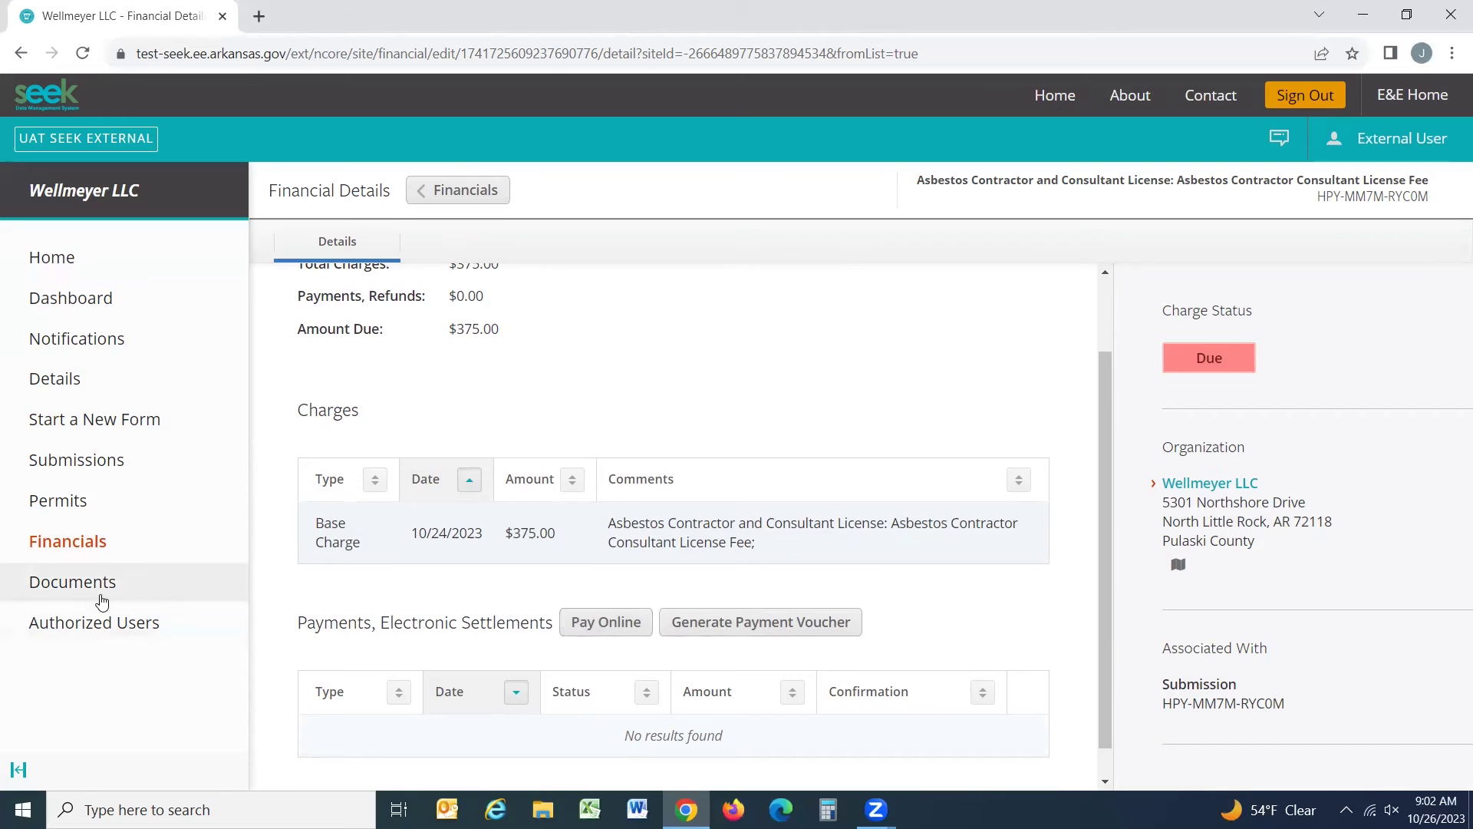
click(74, 582)
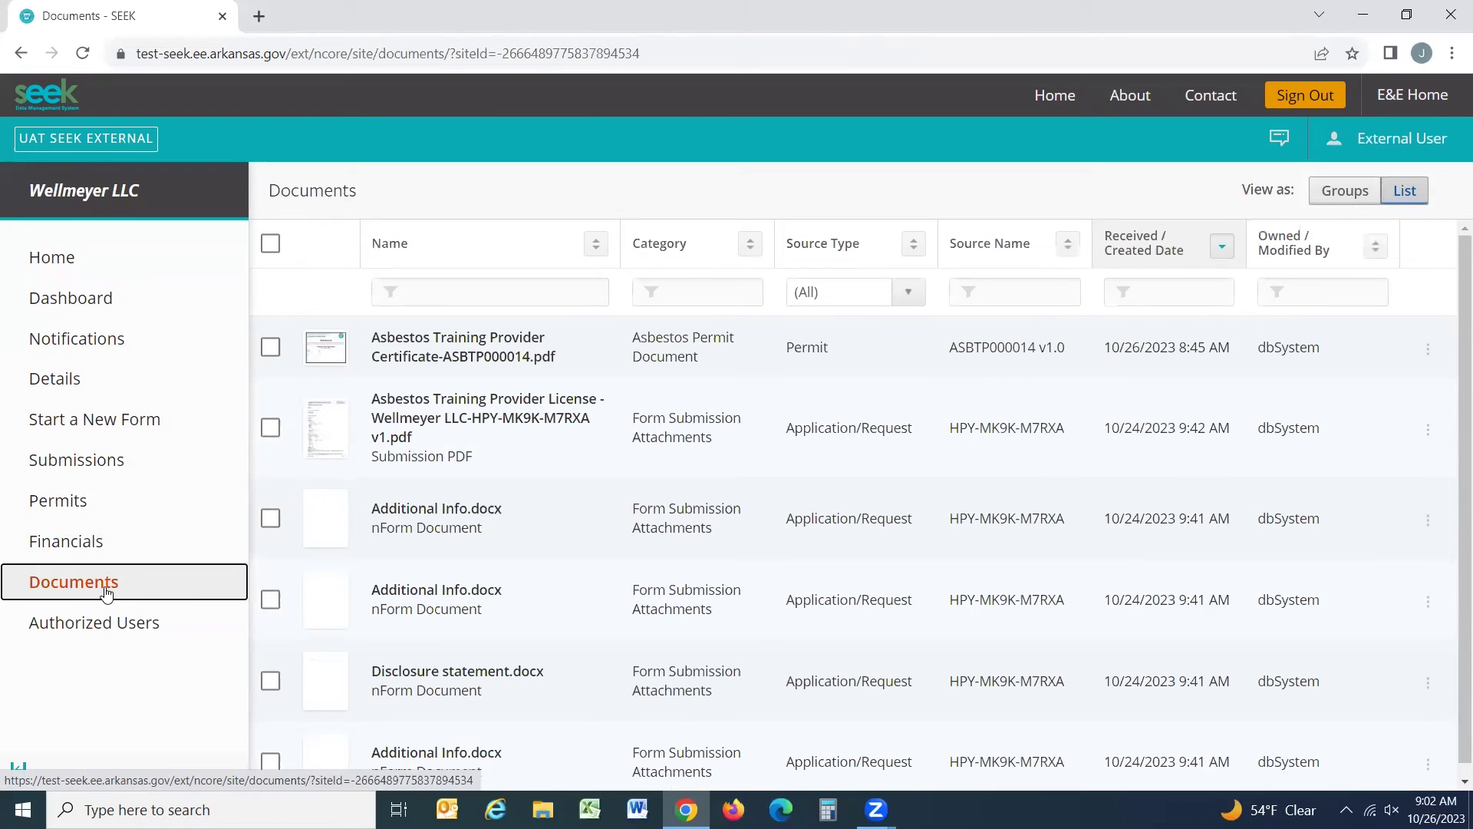
click(1428, 347)
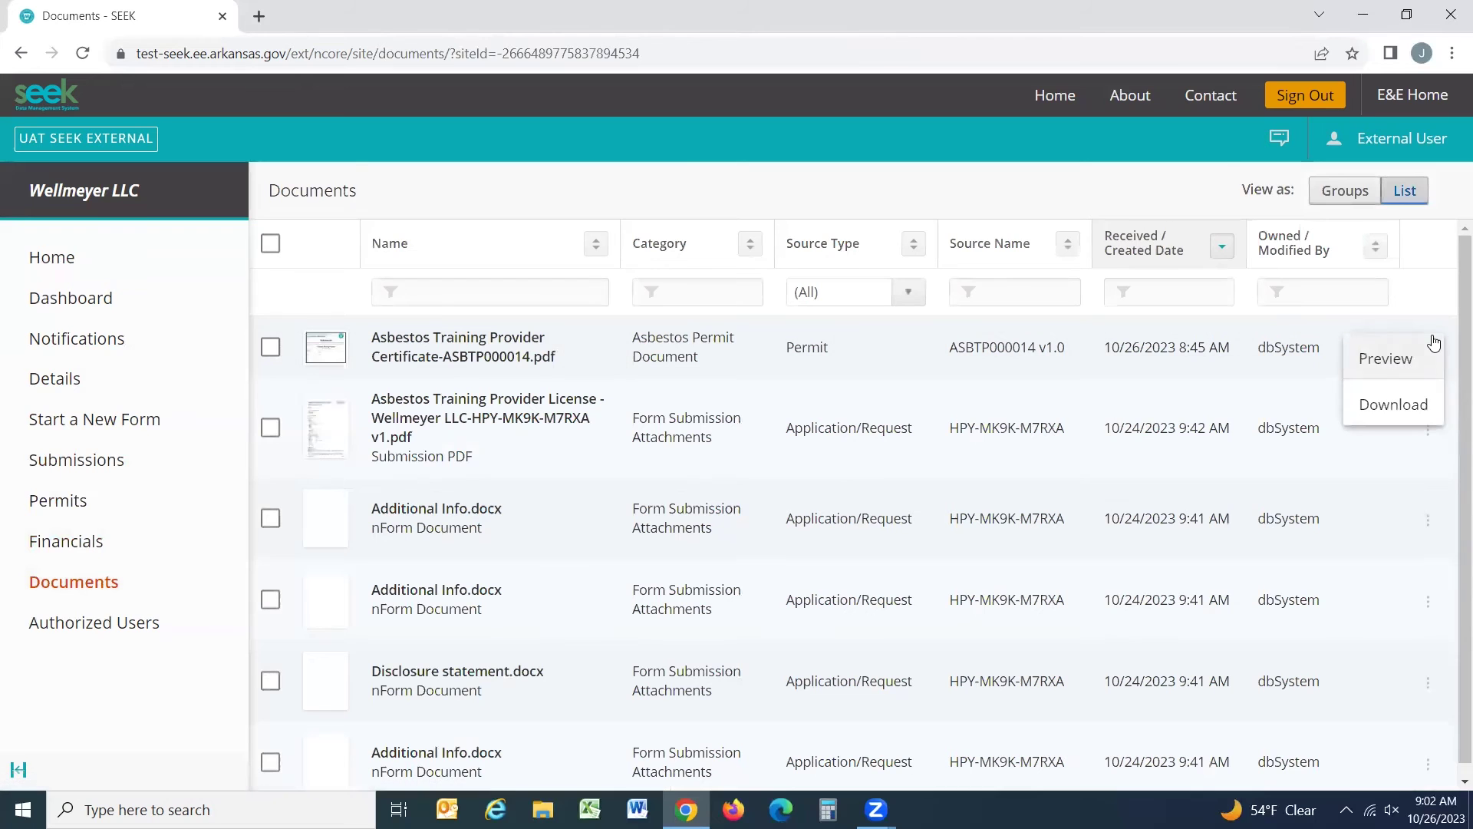
click(1409, 355)
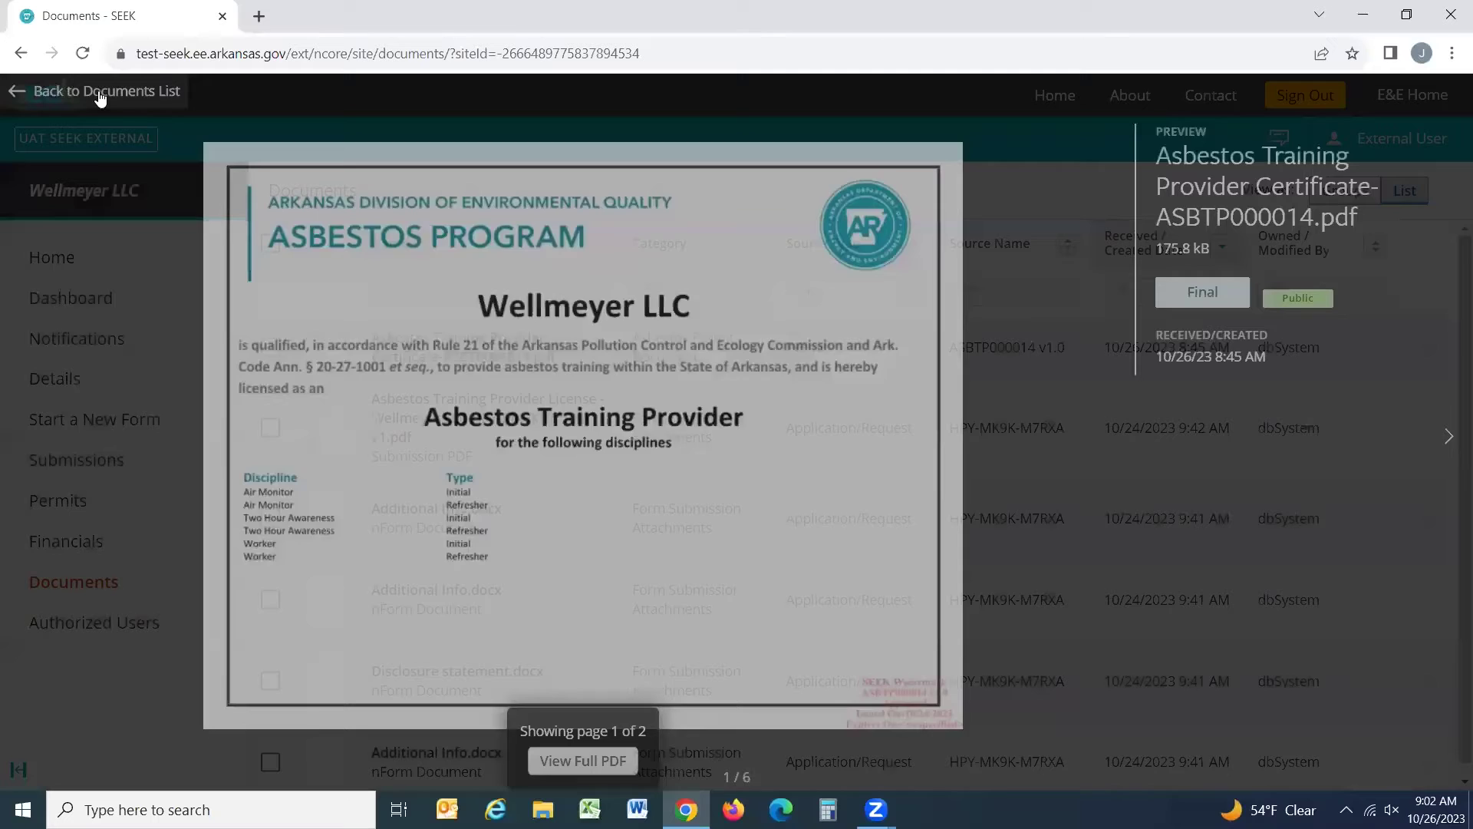
click(101, 91)
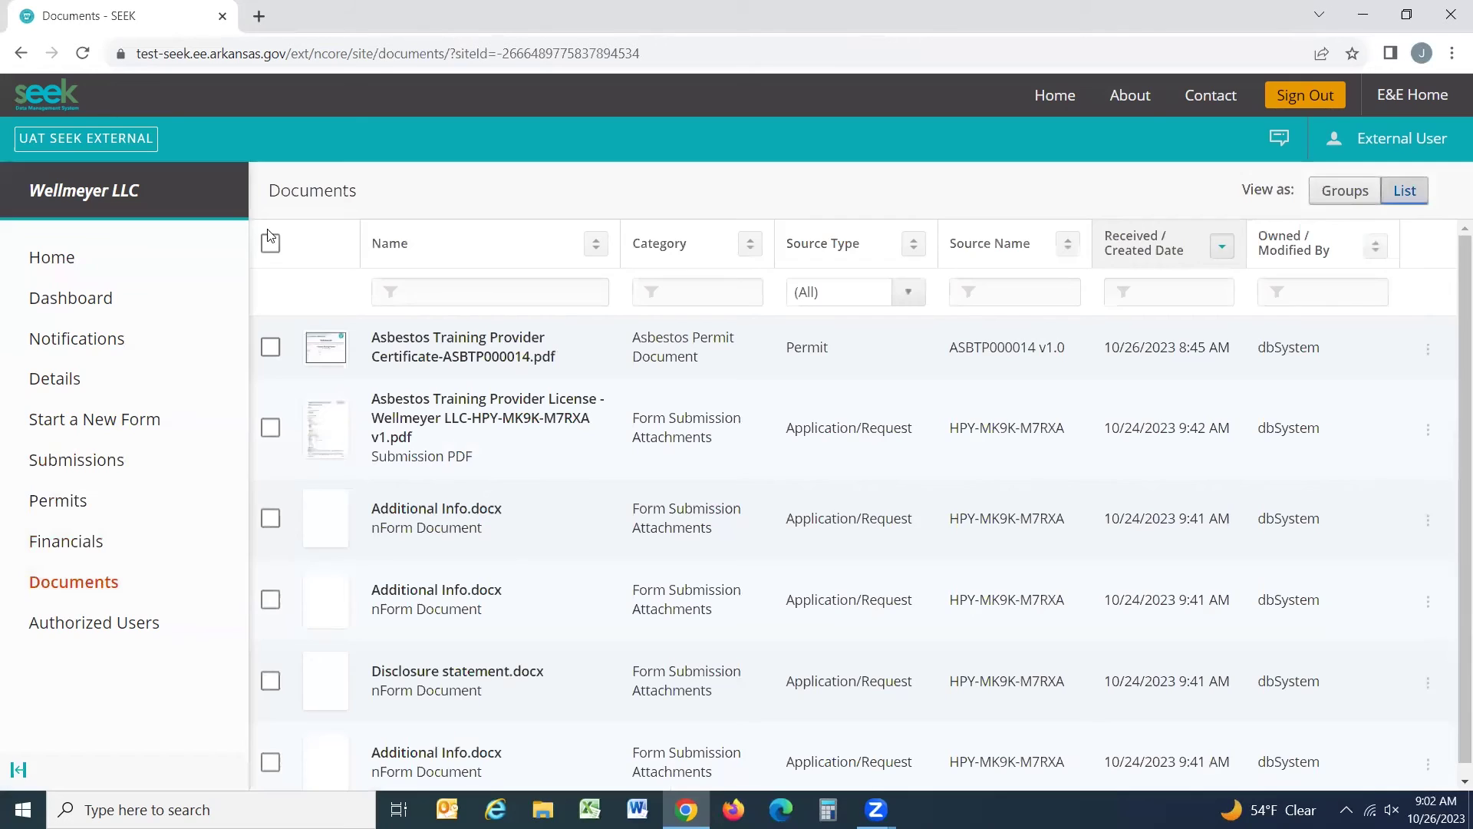
View the one active administrator, then open and cancel a new-user invitation.
click(109, 623)
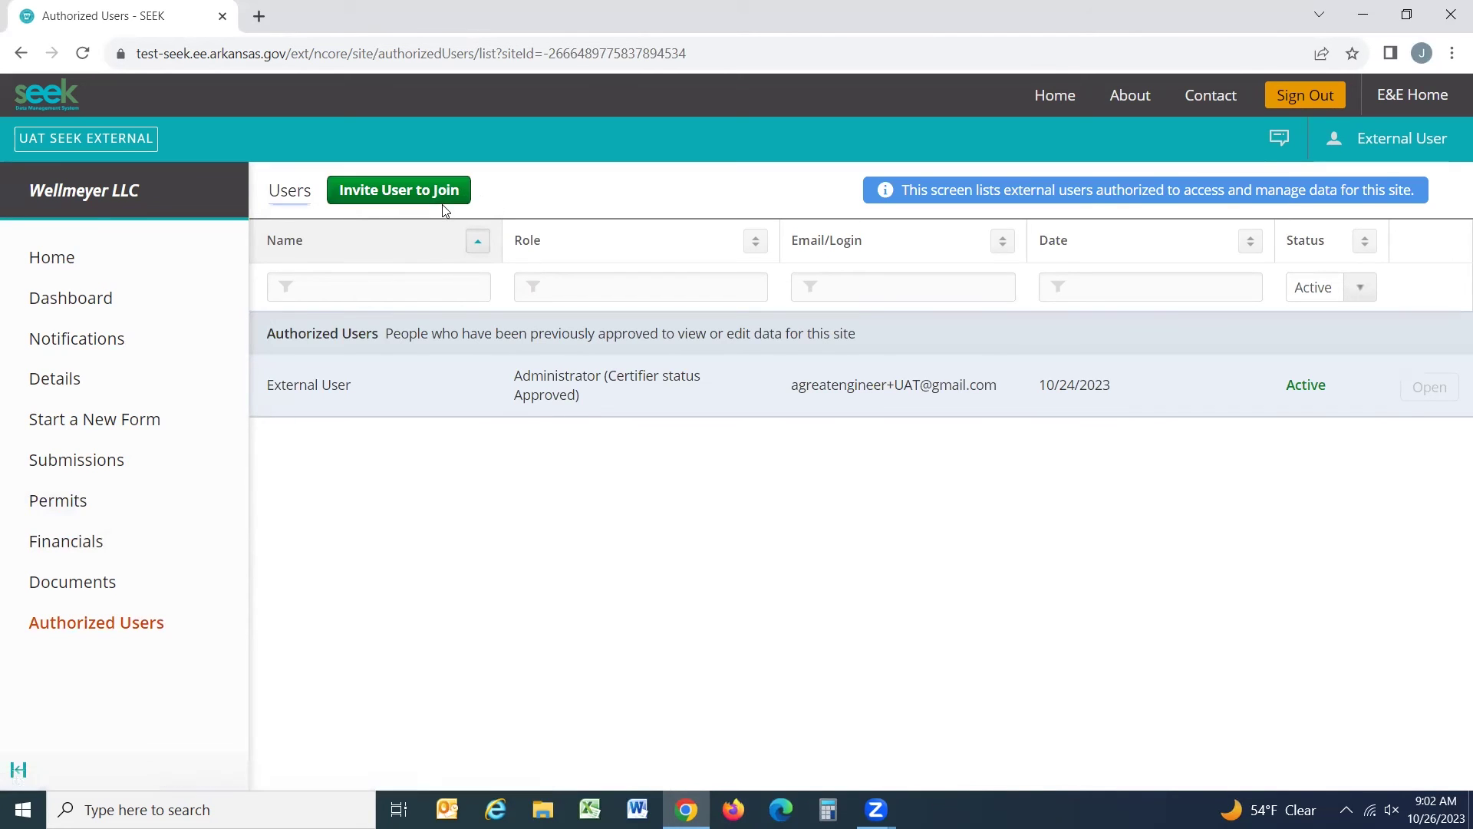
click(398, 190)
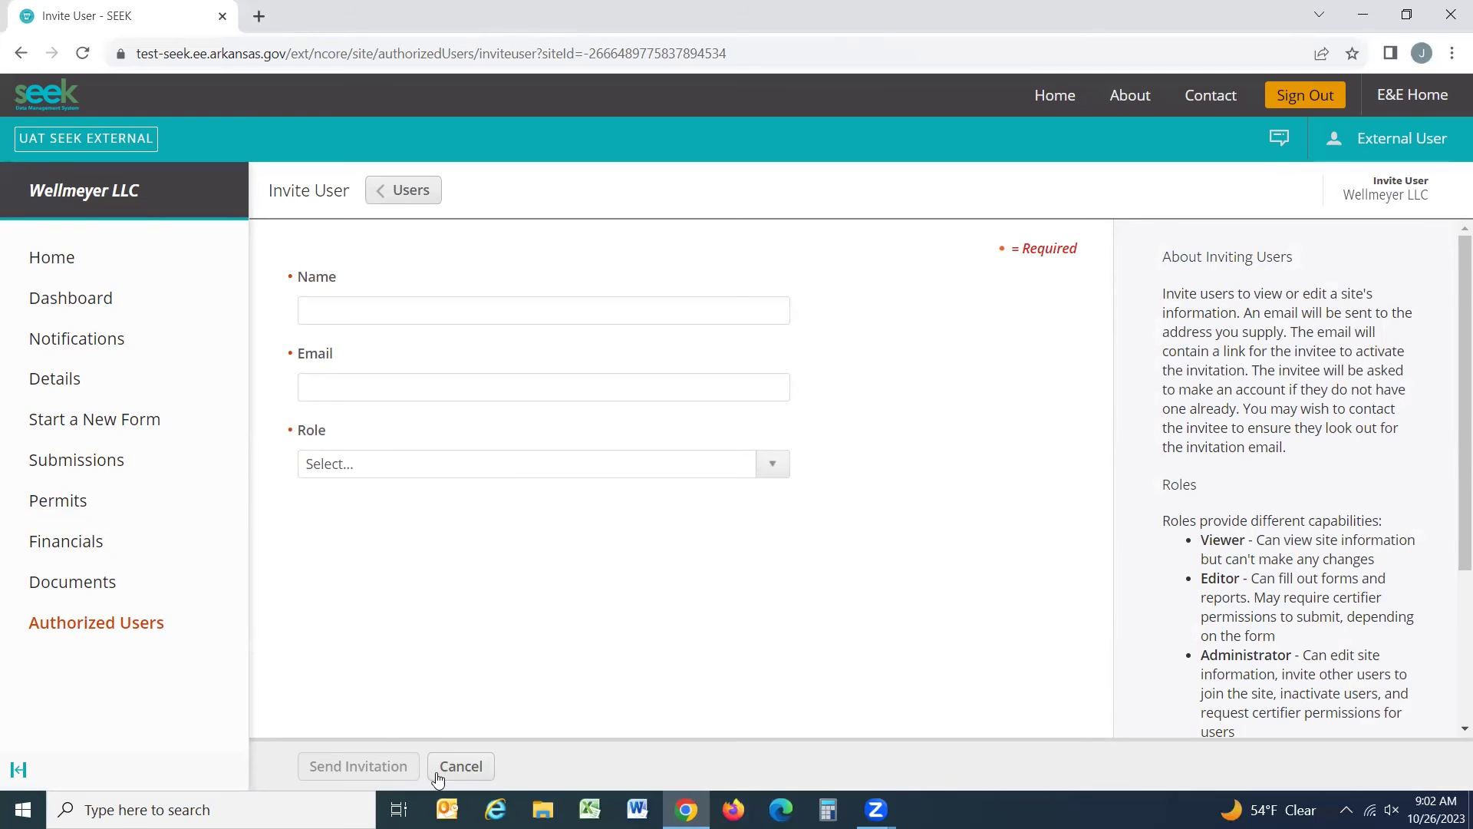
click(461, 766)
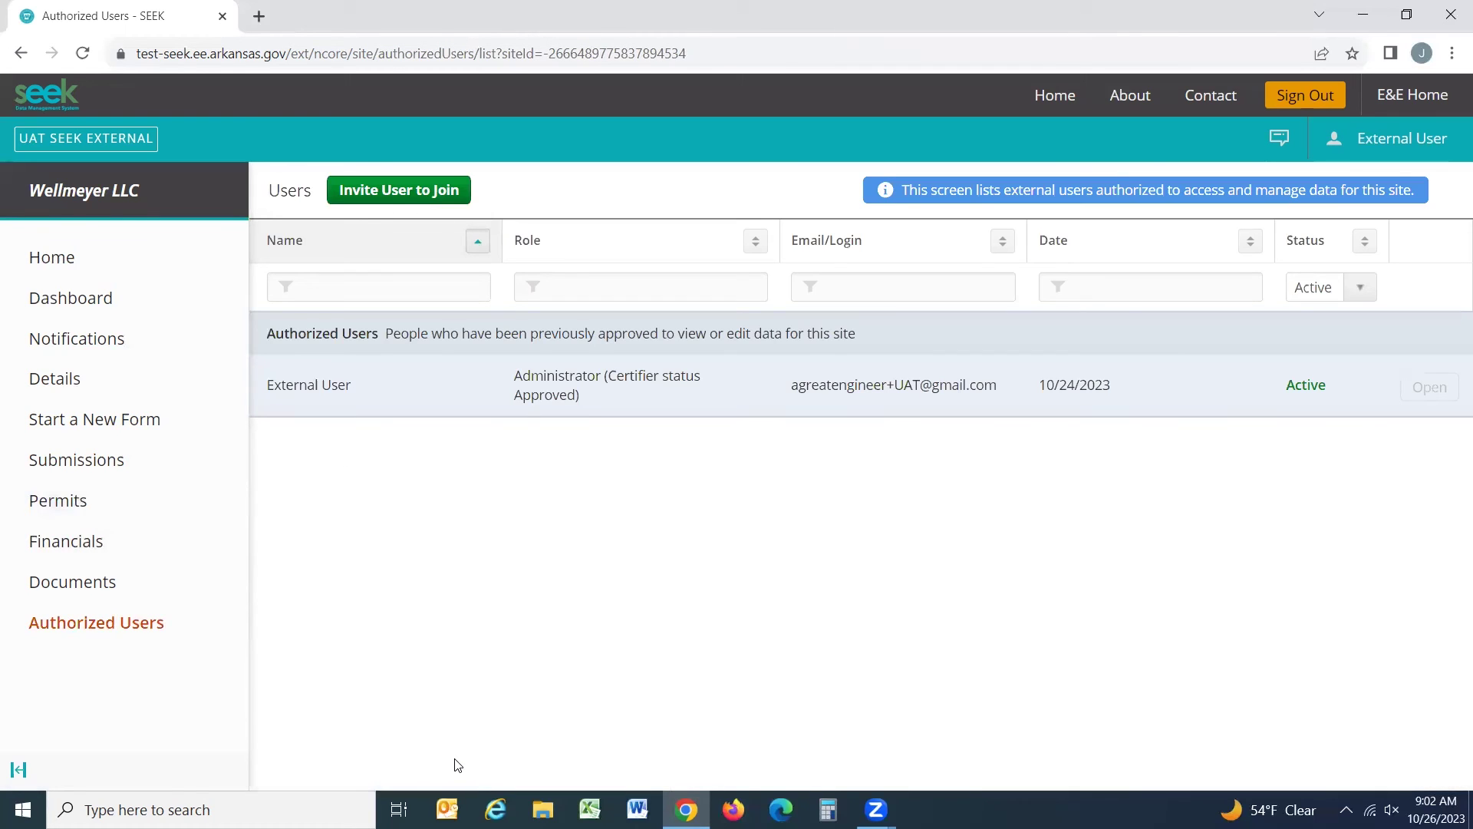